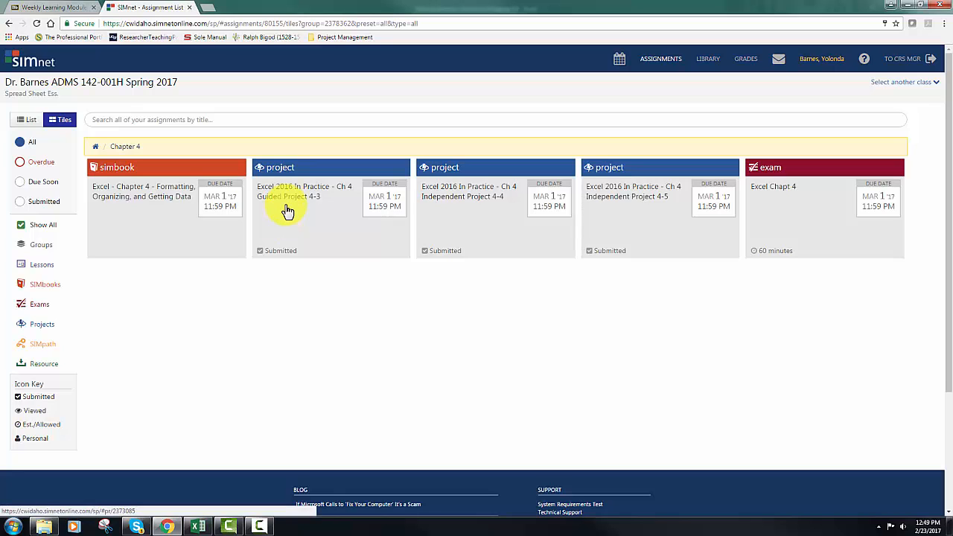
Step: Open the Excel Ch 4 Guided Project 4-3 assignment and view its downloaded ClemensonImaging-04 resource files
{"action": "left_click", "coordinate": [287, 211]}
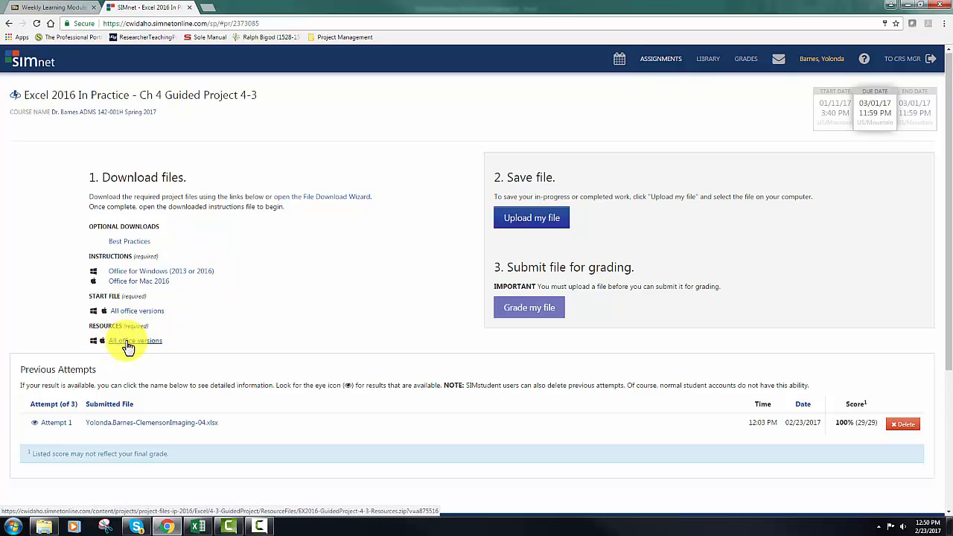
{"action": "left_click", "coordinate": [42, 526]}
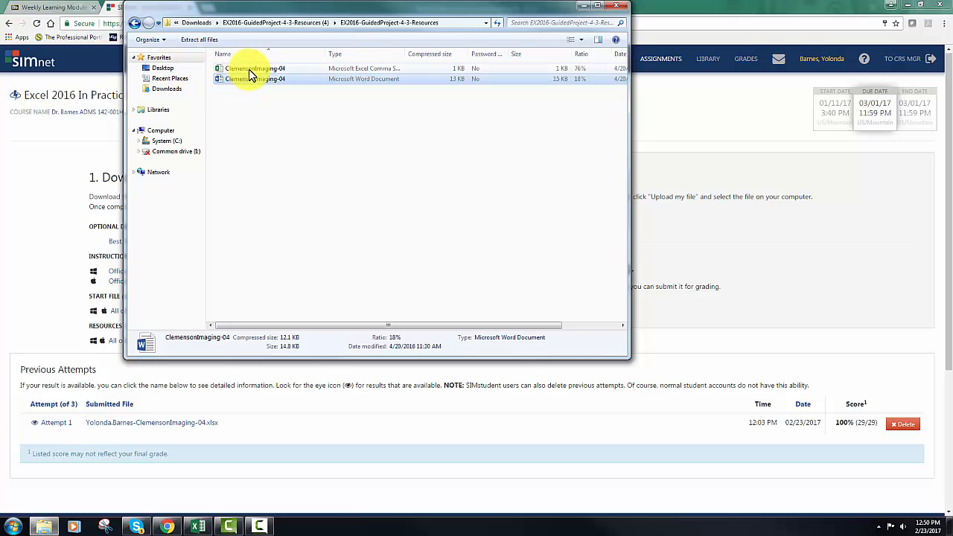
{"action": "left_click", "coordinate": [586, 9]}
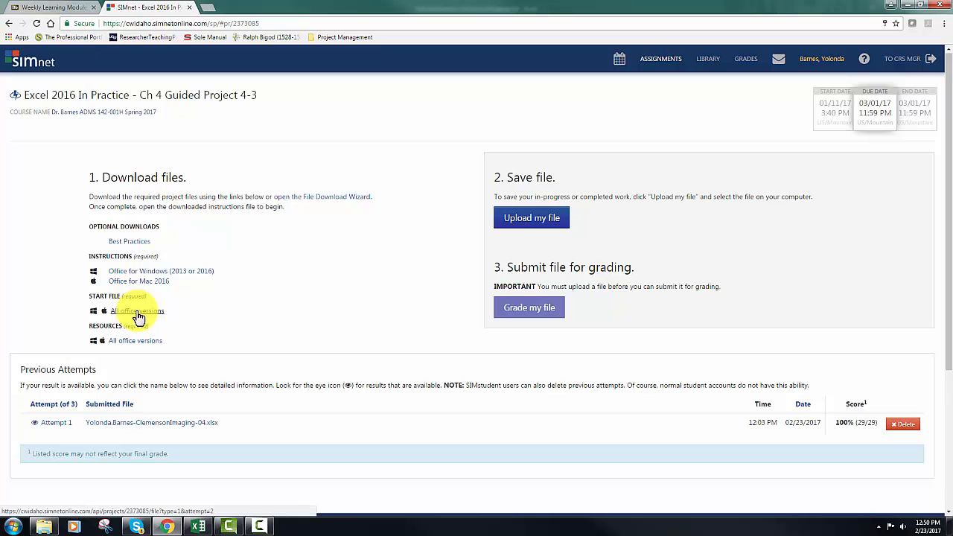
Step: Switch to the ClemensonImaging-04 workbook in Excel and place a copy of the Past&Projected sheet before the Criteria sheet
{"action": "mouse_move", "coordinate": [201, 528]}
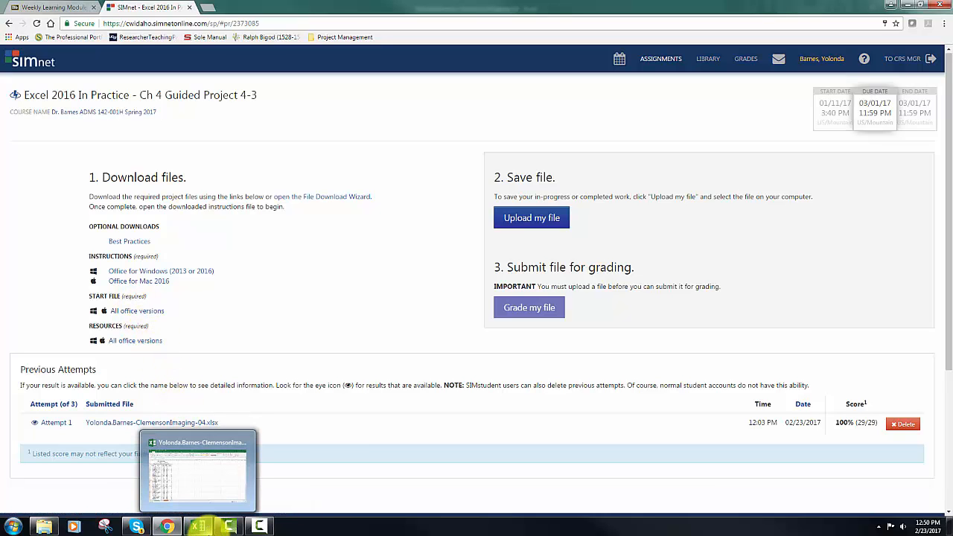
{"action": "left_click", "coordinate": [207, 527]}
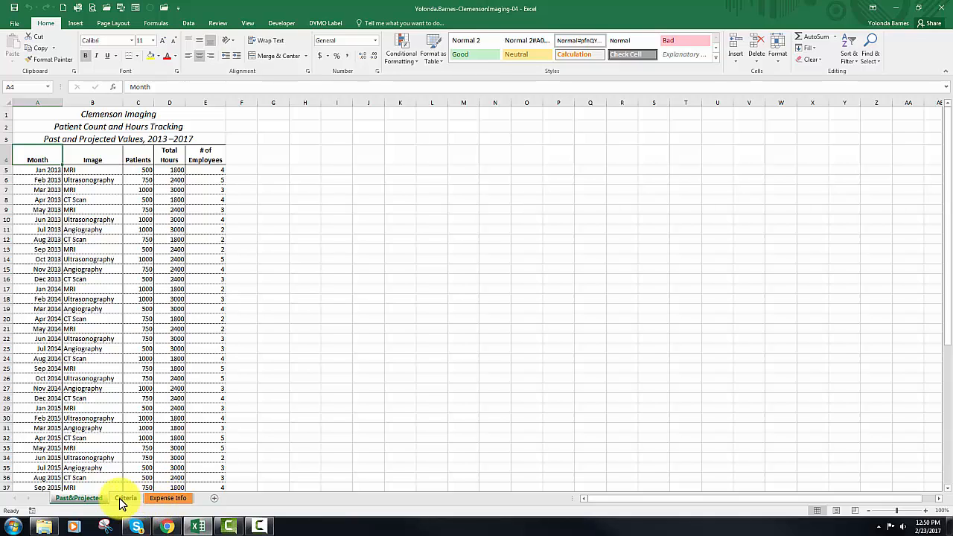
{"action": "right_click", "coordinate": [72, 498]}
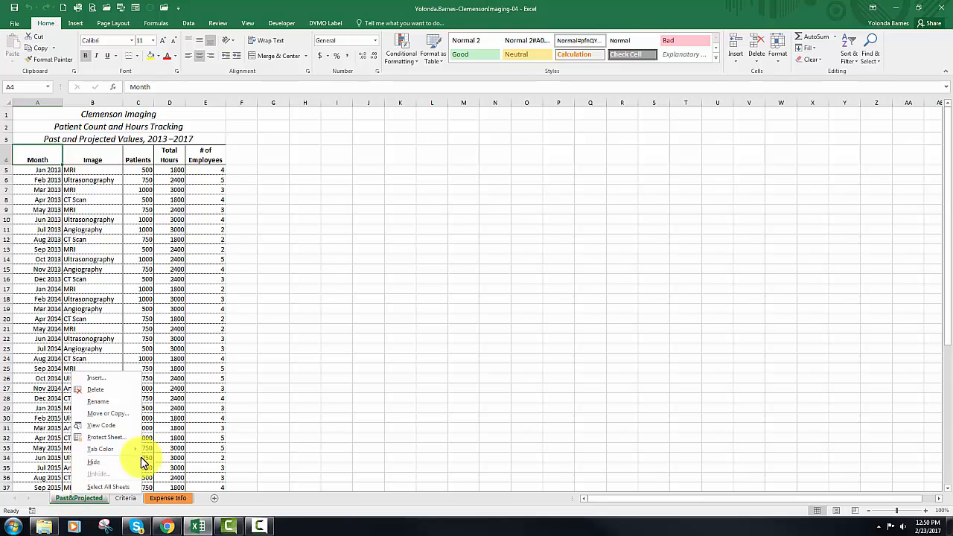
{"action": "left_click", "coordinate": [121, 414]}
{"action": "left_click", "coordinate": [79, 418]}
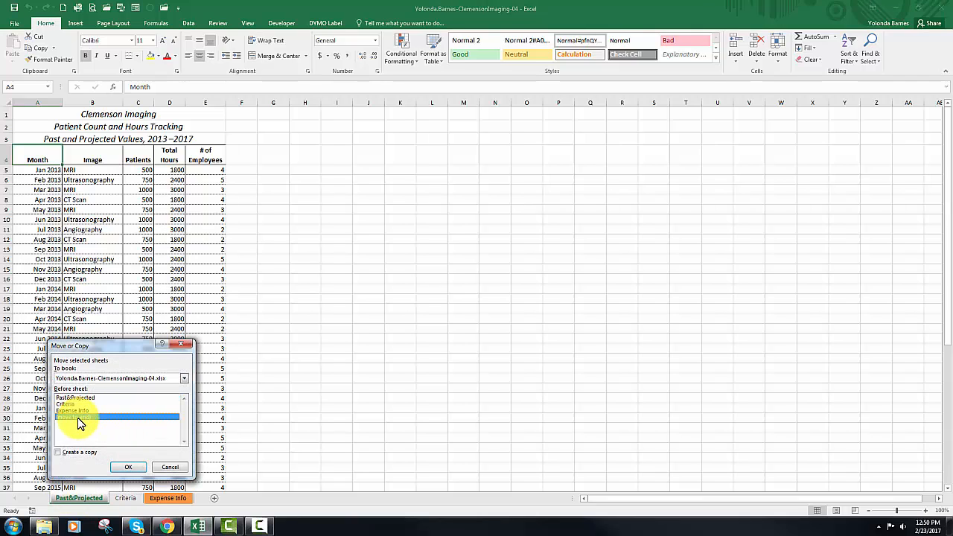
{"action": "left_click", "coordinate": [81, 405]}
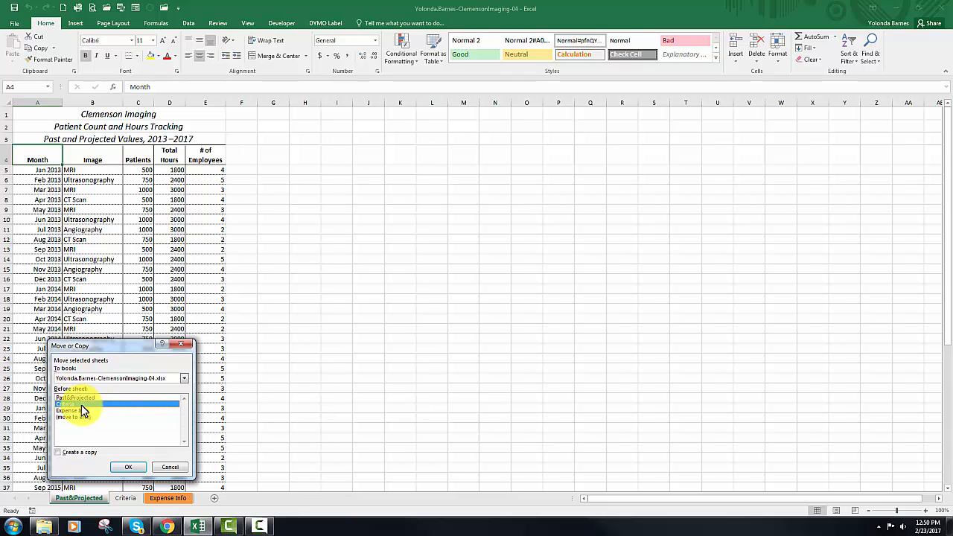
{"action": "left_click", "coordinate": [59, 452]}
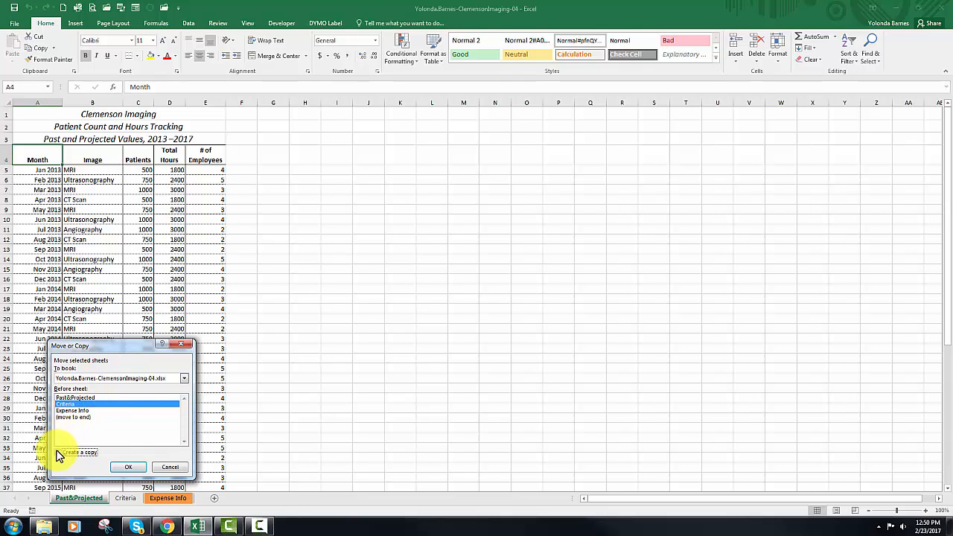
{"action": "left_click", "coordinate": [132, 468]}
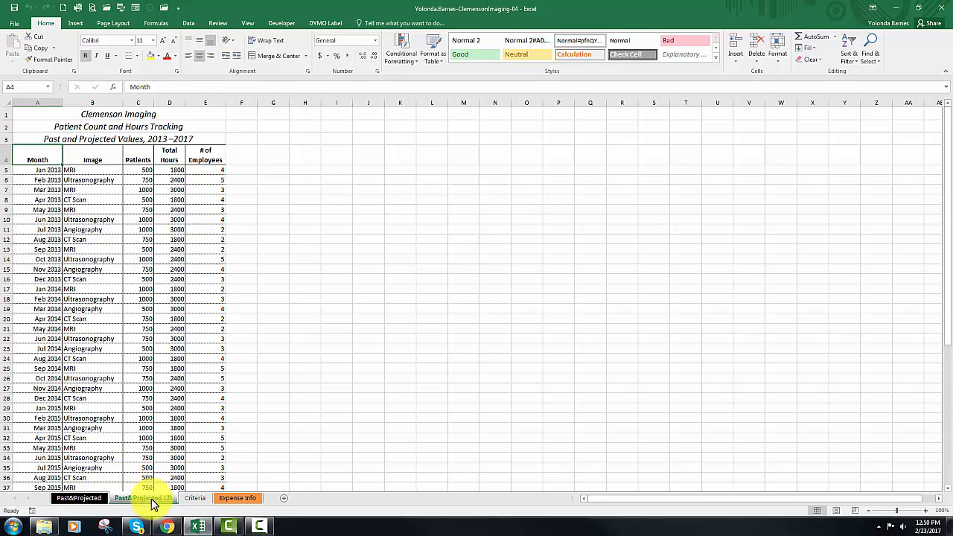
Step: Rename the copied Past&Projected sheet as Adv Filter
{"action": "double_click", "coordinate": [153, 498]}
{"action": "type", "text": "Adv"}
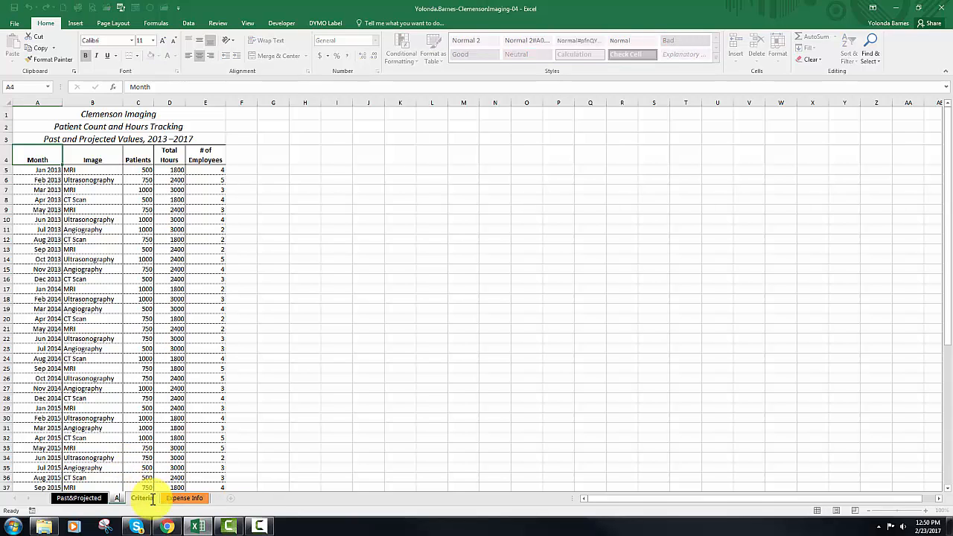
{"action": "type", "text": " Filter"}
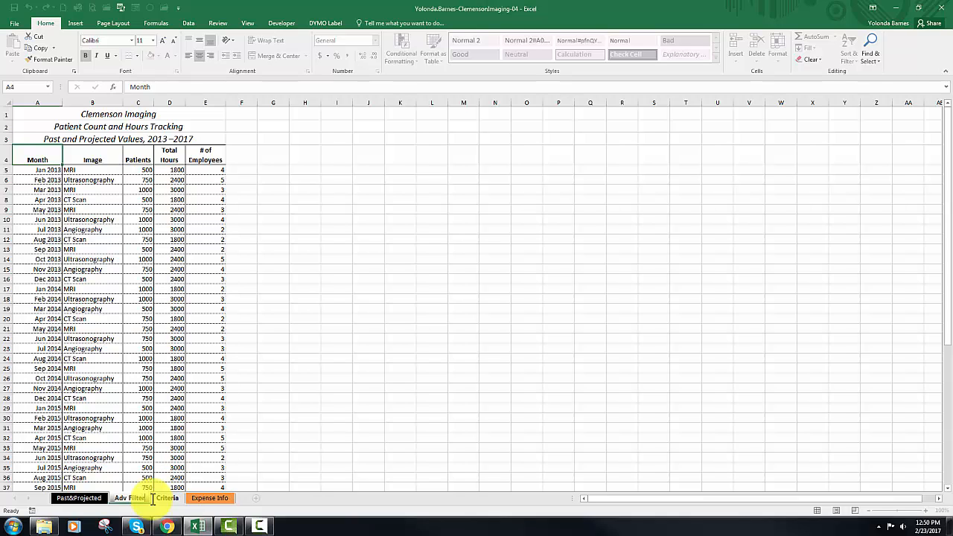
{"action": "key", "text": "Return"}
Step: Convert the data range A4:E60 on the Adv Filter sheet to a table using Quick Analysis
{"action": "left_click", "coordinate": [48, 161]}
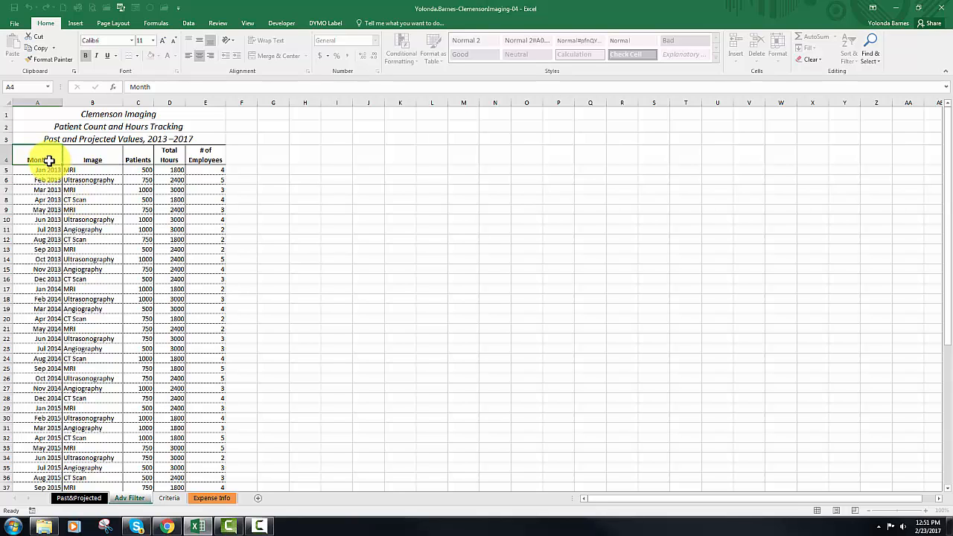
{"action": "left_click_drag", "start_coordinate": [49, 160], "coordinate": [194, 484]}
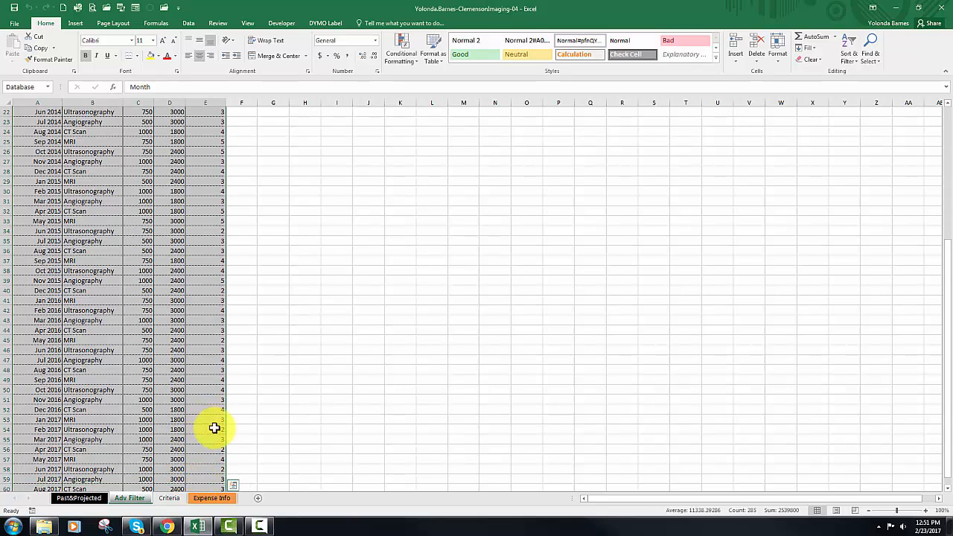
{"action": "scroll", "coordinate": [251, 443], "scroll_direction": "down", "scroll_amount": 1}
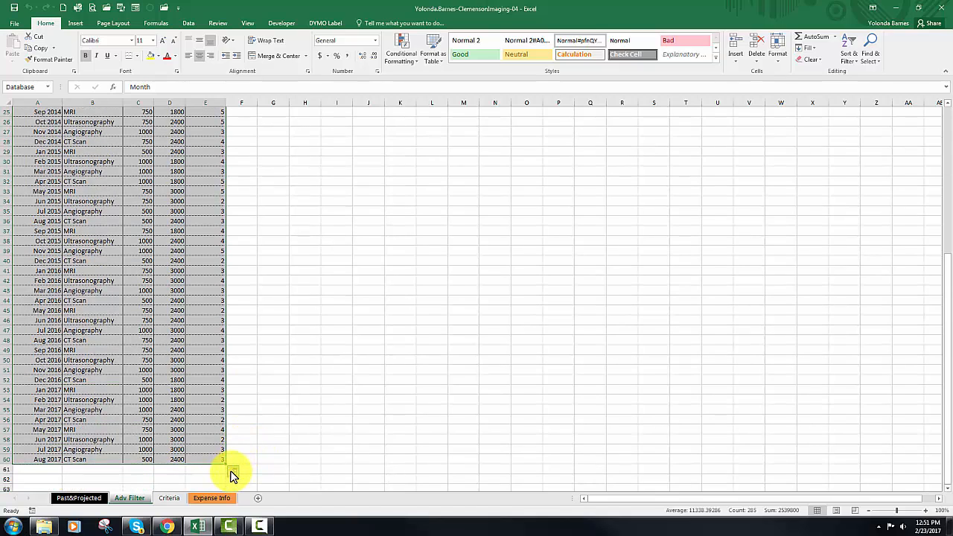
{"action": "left_click", "coordinate": [231, 472]}
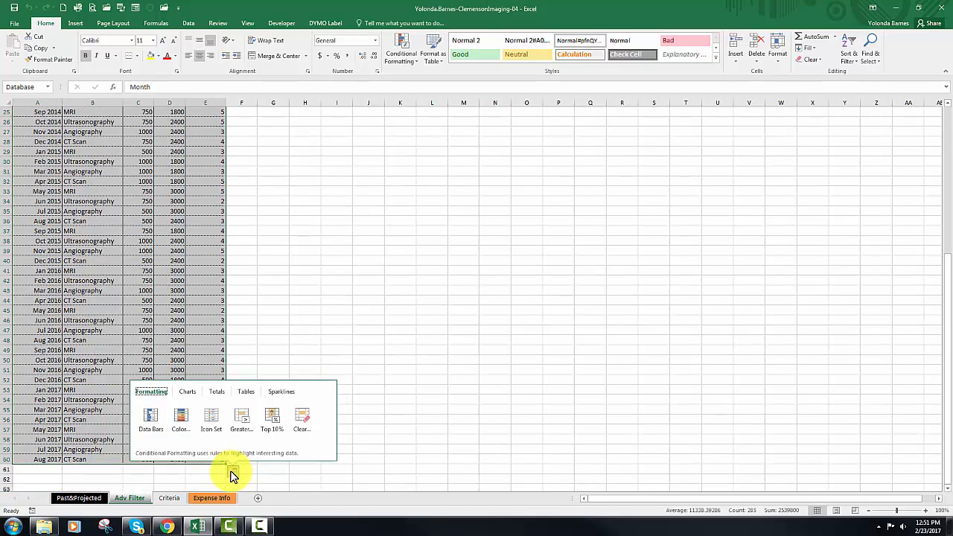
{"action": "left_click", "coordinate": [251, 393]}
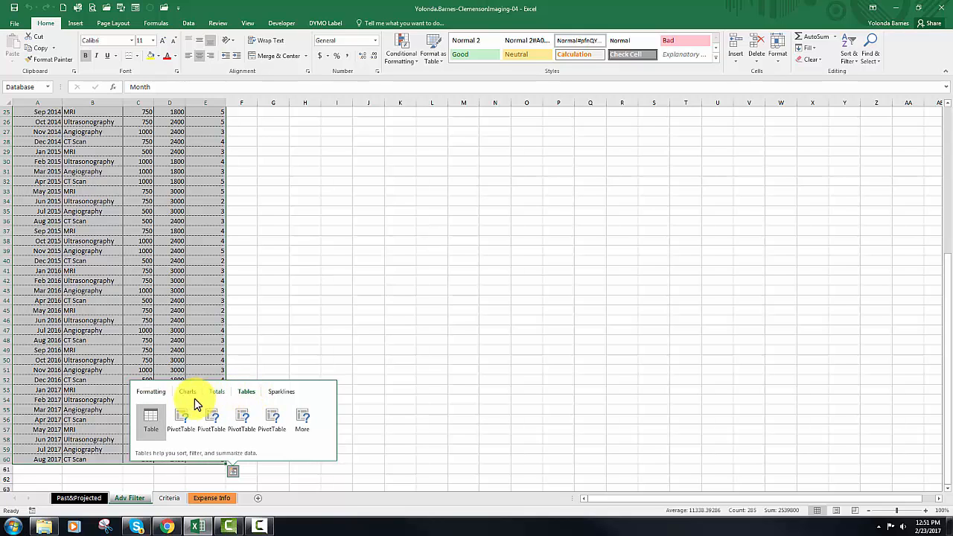
{"action": "left_click", "coordinate": [156, 423]}
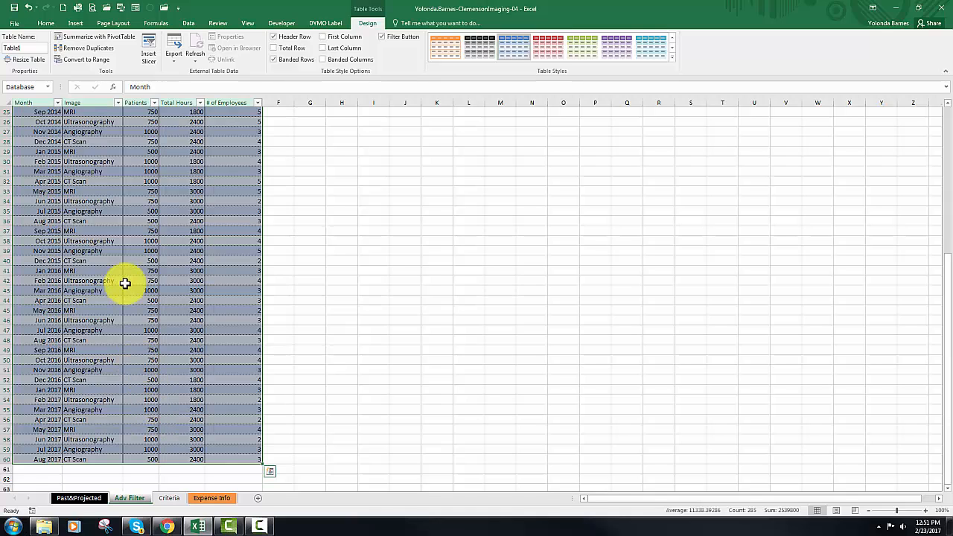
Step: Apply the black-header, grey-banded table style, first in the third row of the Medium styles, to the data table
{"action": "scroll", "coordinate": [66, 138], "scroll_direction": "up", "scroll_amount": 8}
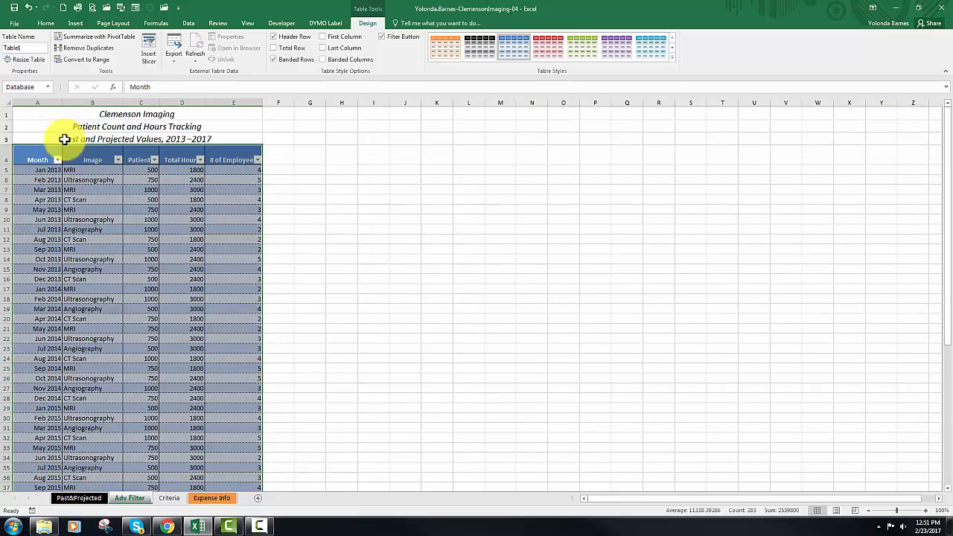
{"action": "left_click", "coordinate": [41, 172]}
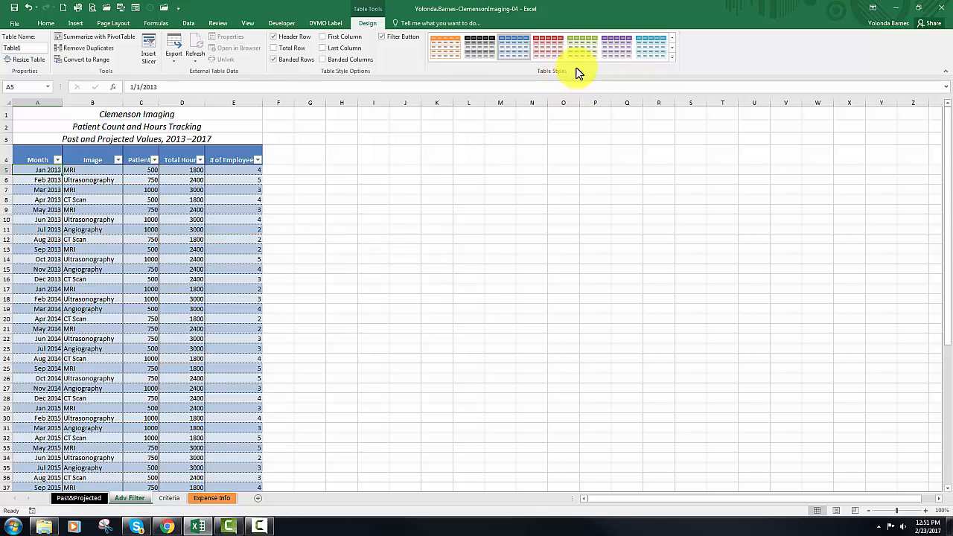
{"action": "left_click", "coordinate": [672, 55]}
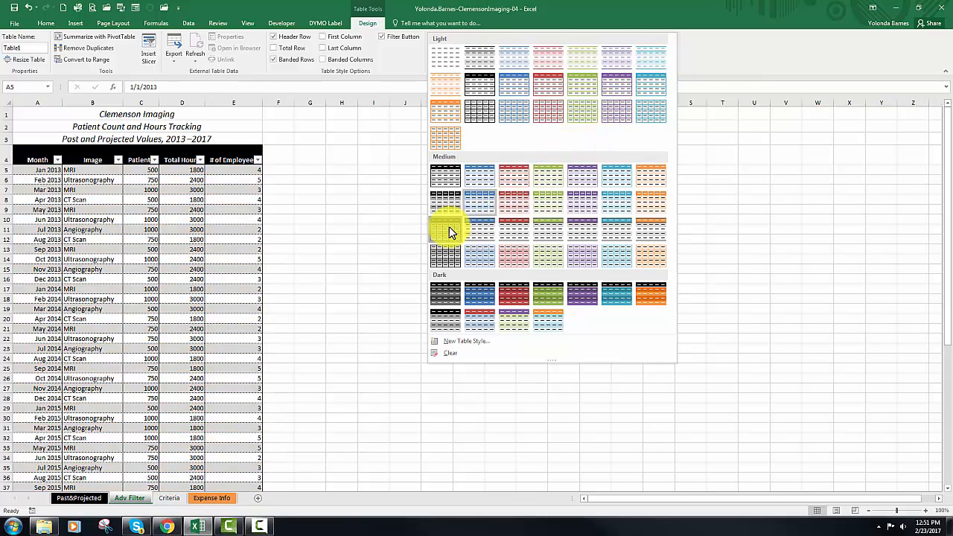
{"action": "left_click", "coordinate": [449, 226]}
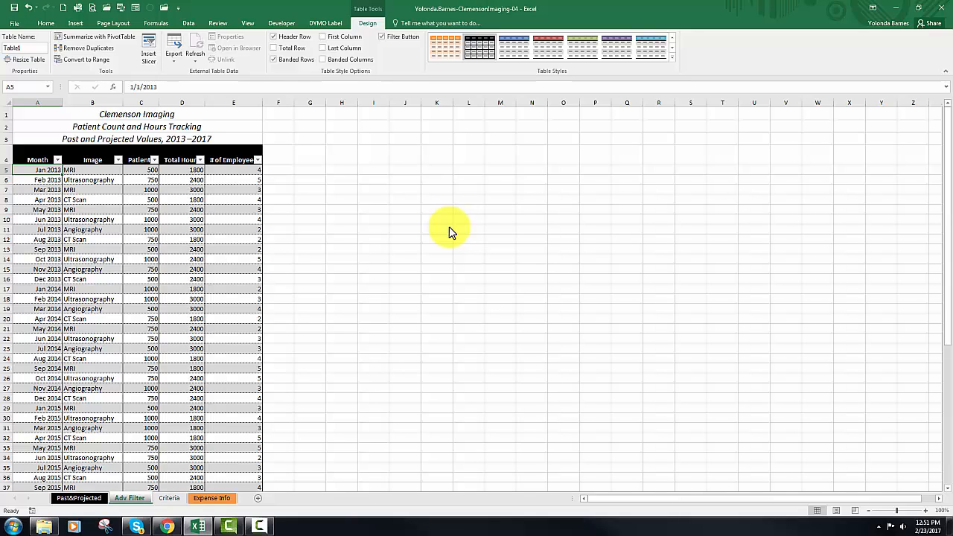
Step: Copy the table's header labels in A4:E4 and paste them starting at cell G4
{"action": "left_click", "coordinate": [32, 156]}
{"action": "left_click_drag", "start_coordinate": [32, 155], "coordinate": [224, 159]}
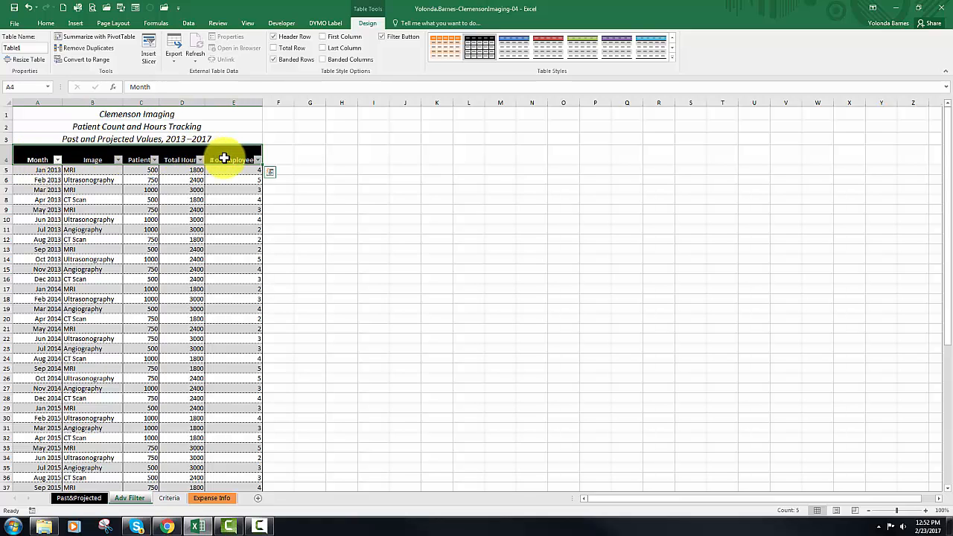
{"action": "right_click", "coordinate": [224, 159]}
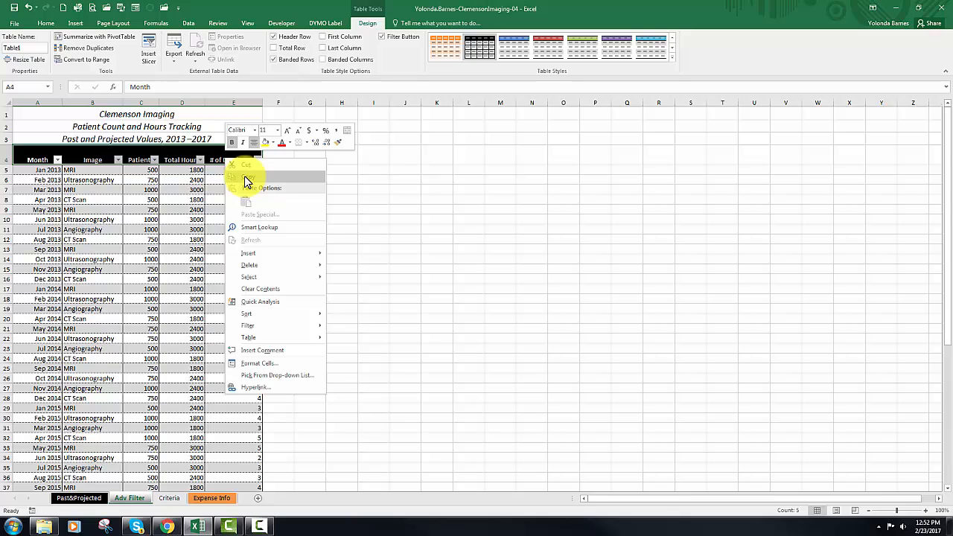
{"action": "left_click", "coordinate": [246, 179]}
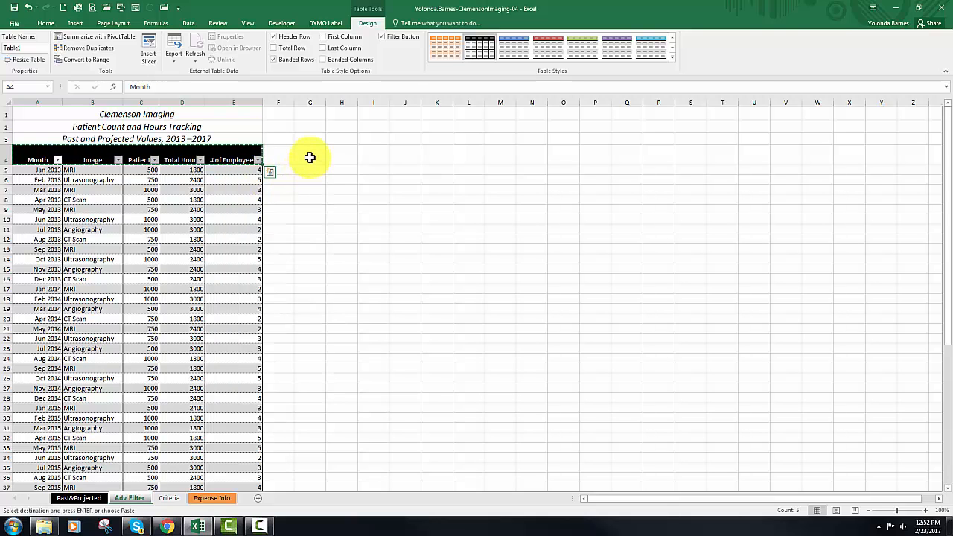
{"action": "left_click", "coordinate": [310, 157]}
{"action": "key", "text": "ctrl+v"}
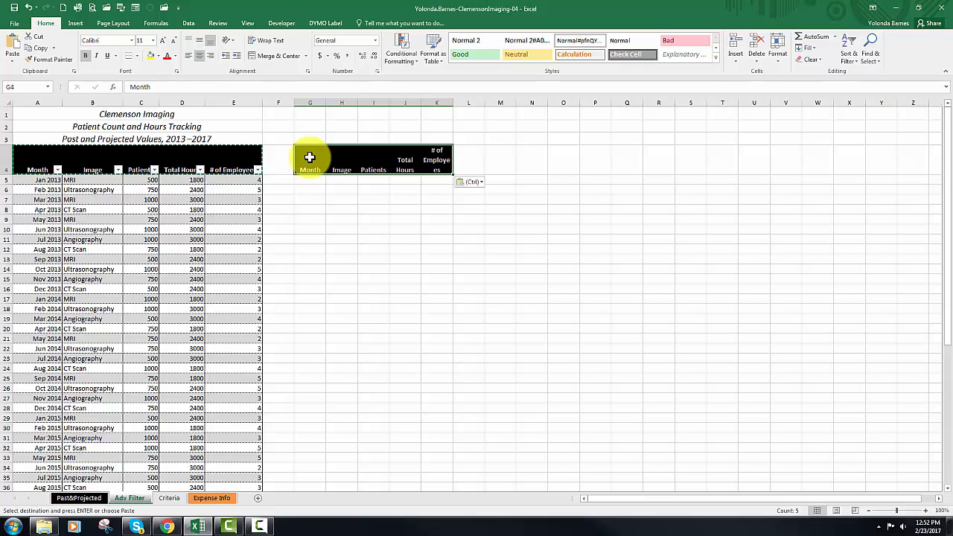
Step: Enter the label "Extract Range" in cell G3 above the pasted headers
{"action": "left_click", "coordinate": [314, 139]}
{"action": "key", "text": "Escape"}
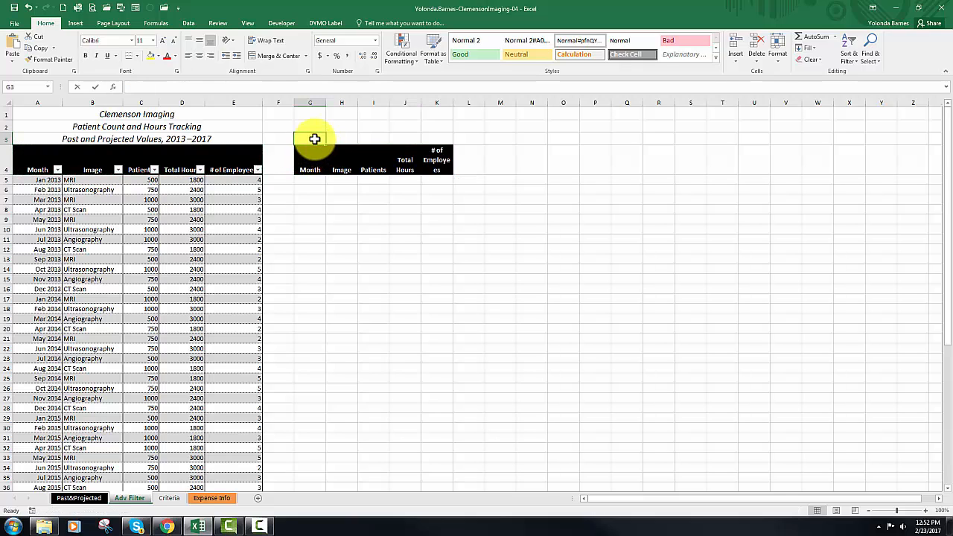
{"action": "type", "text": "Extract"}
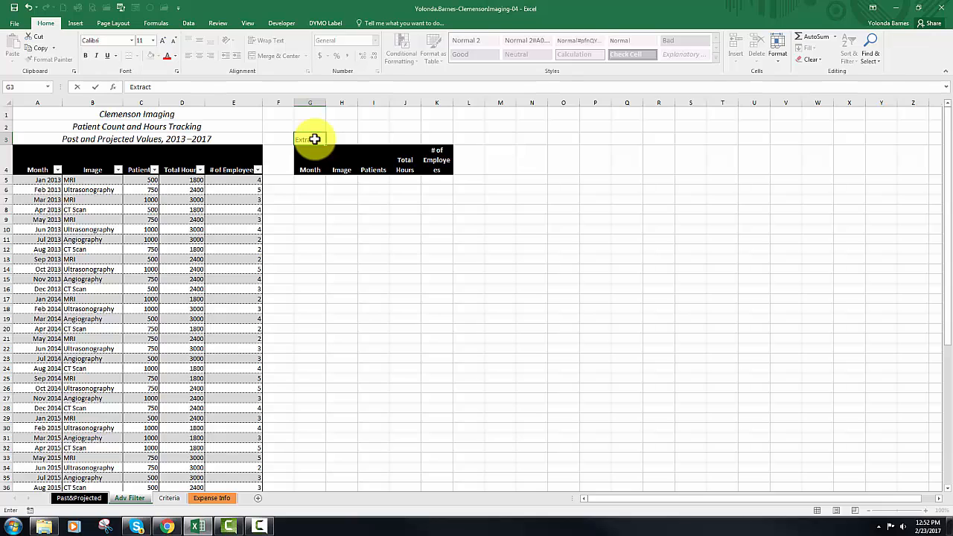
{"action": "type", "text": " Rabge"}
{"action": "key", "text": "BackSpace"}
{"action": "key", "text": "BackSpace"}
{"action": "key", "text": "BackSpace"}
{"action": "type", "text": "nge"}
{"action": "key", "text": "Return"}
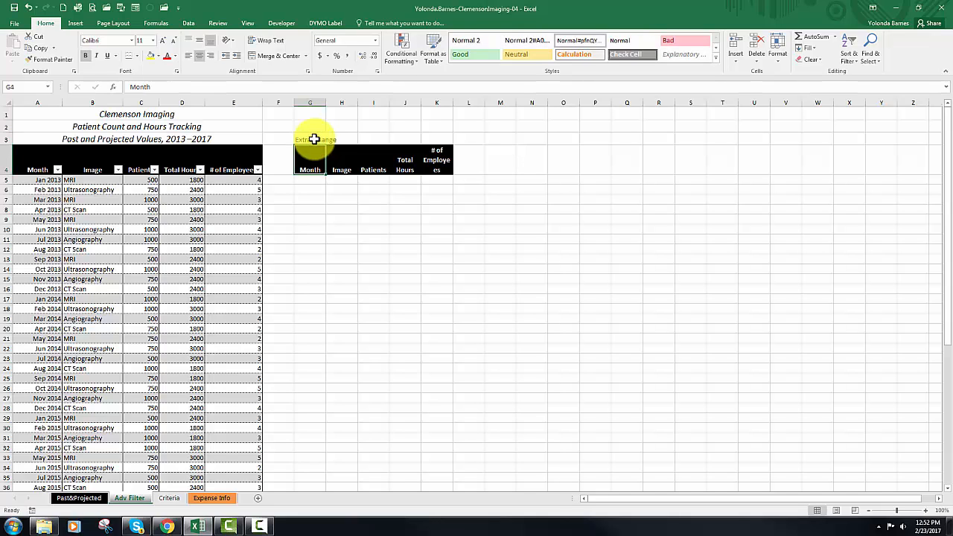
Step: Set the font of the Extract Range label in cell G3 to Cambria
{"action": "left_click", "coordinate": [302, 139]}
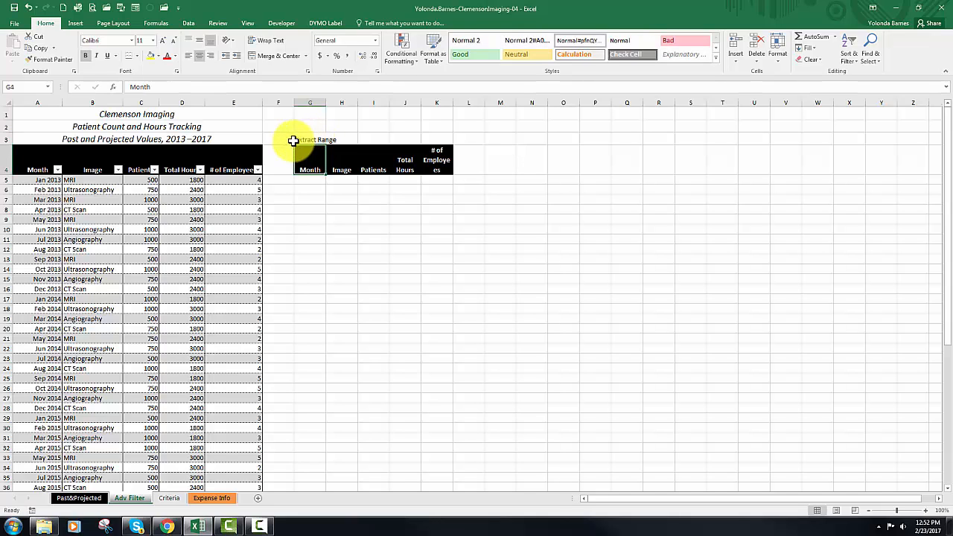
{"action": "left_click", "coordinate": [131, 40]}
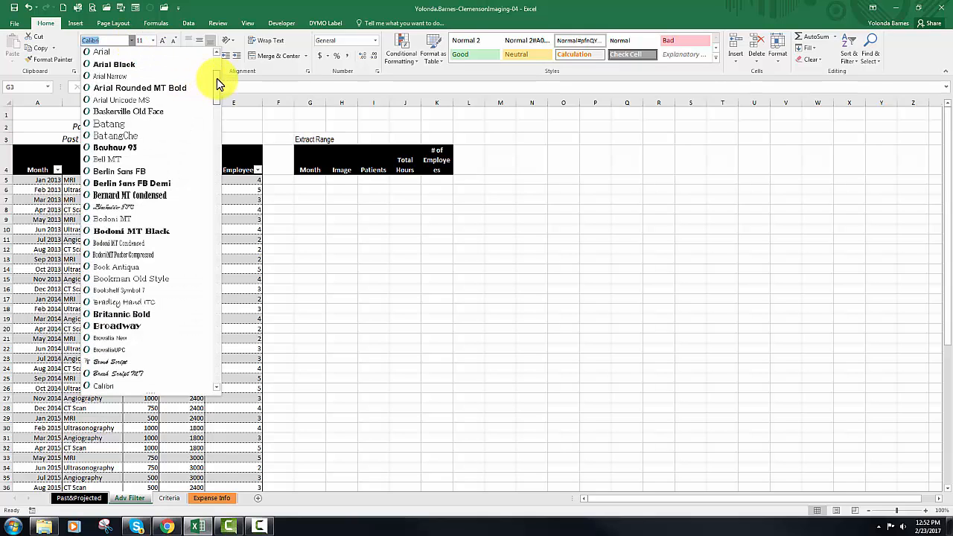
{"action": "left_click_drag", "start_coordinate": [217, 79], "coordinate": [216, 59]}
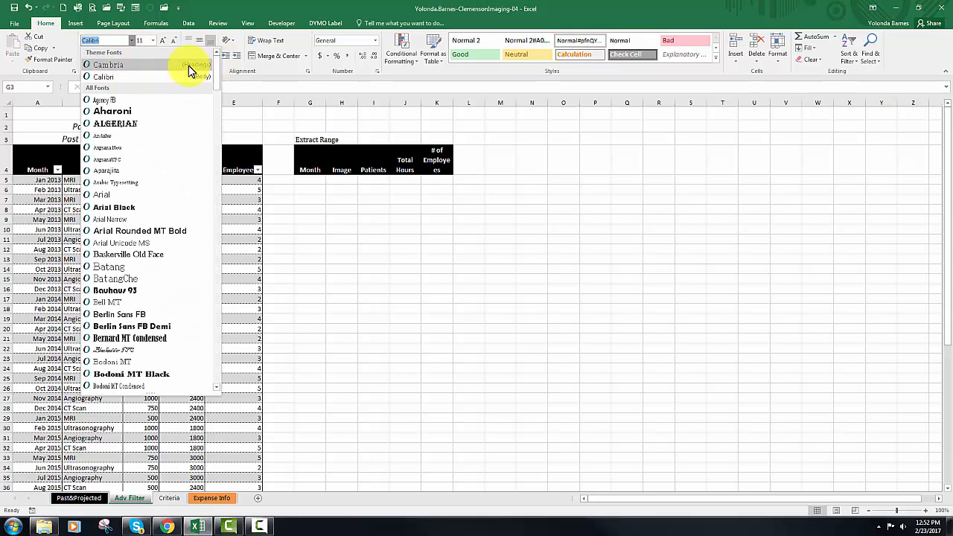
{"action": "scroll", "coordinate": [127, 213], "scroll_direction": "down", "scroll_amount": 7}
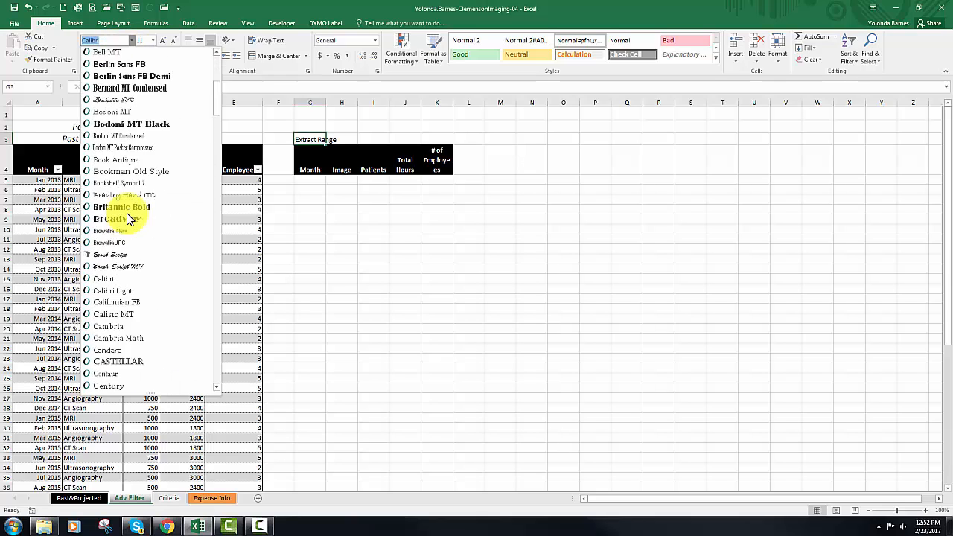
{"action": "scroll", "coordinate": [127, 213], "scroll_direction": "down", "scroll_amount": 4}
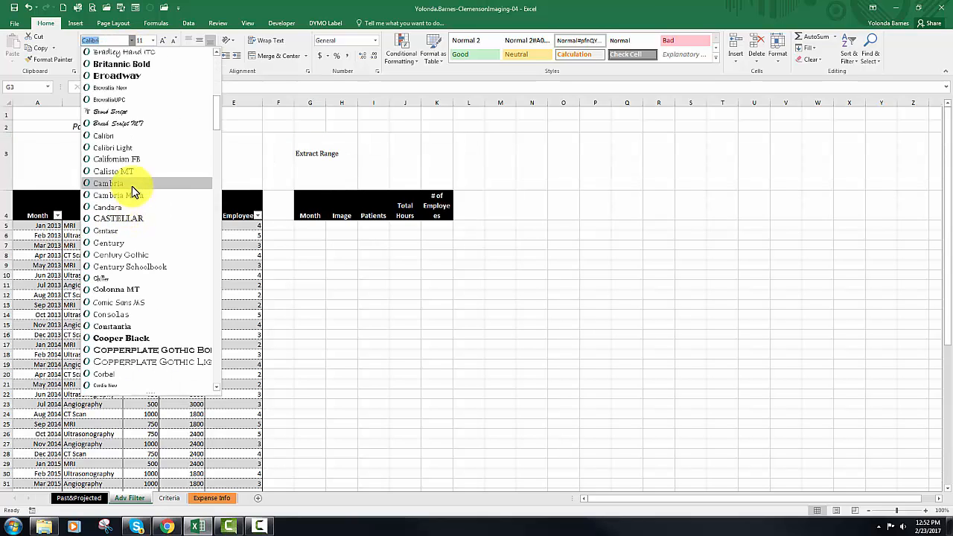
{"action": "left_click", "coordinate": [133, 189]}
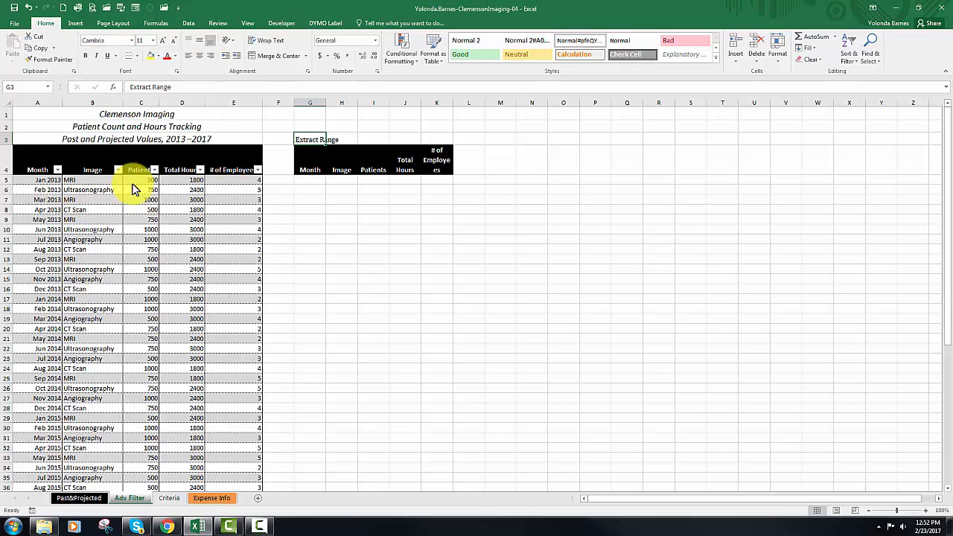
Step: Set the Extract Range label in G3 to 16 pt and widen columns J and K to fit their headers
{"action": "left_click", "coordinate": [154, 42]}
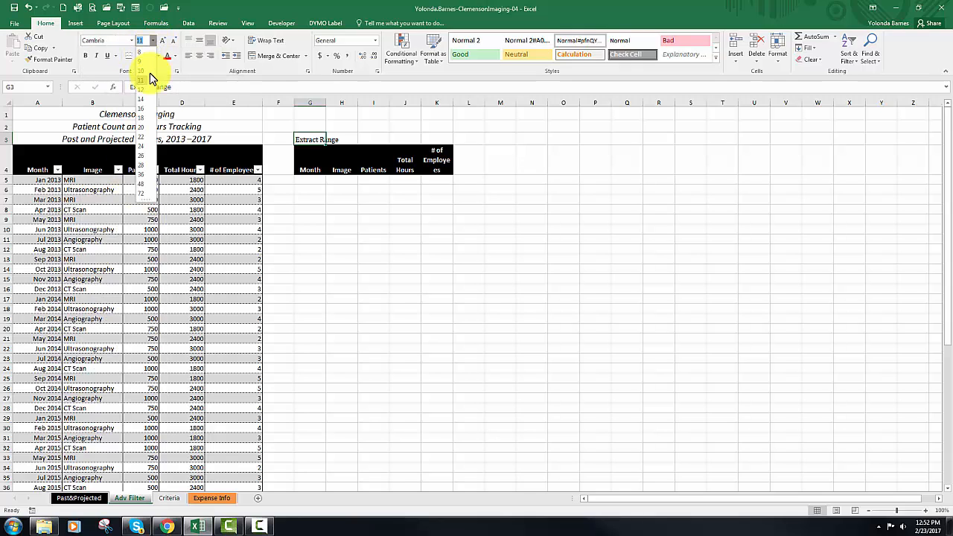
{"action": "left_click", "coordinate": [145, 110]}
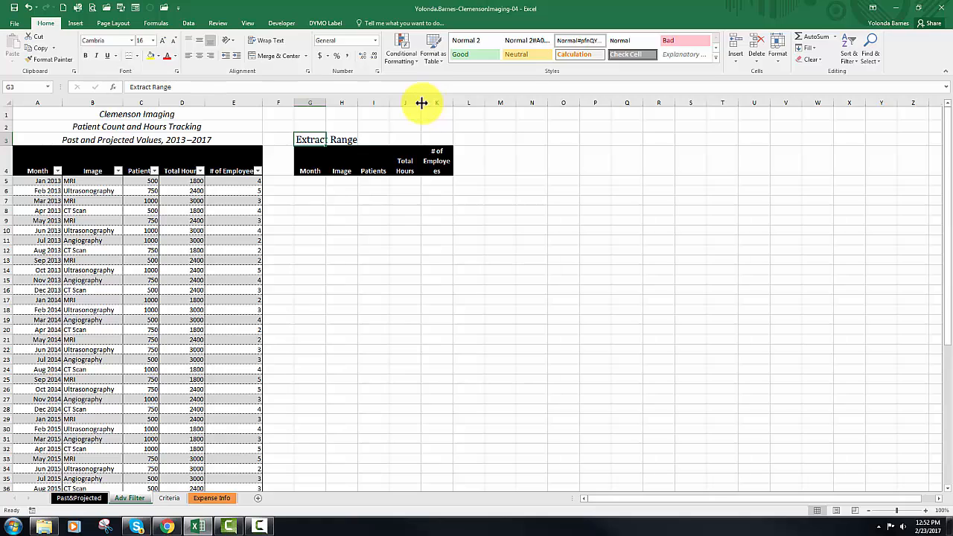
{"action": "left_click_drag", "start_coordinate": [422, 103], "coordinate": [487, 102]}
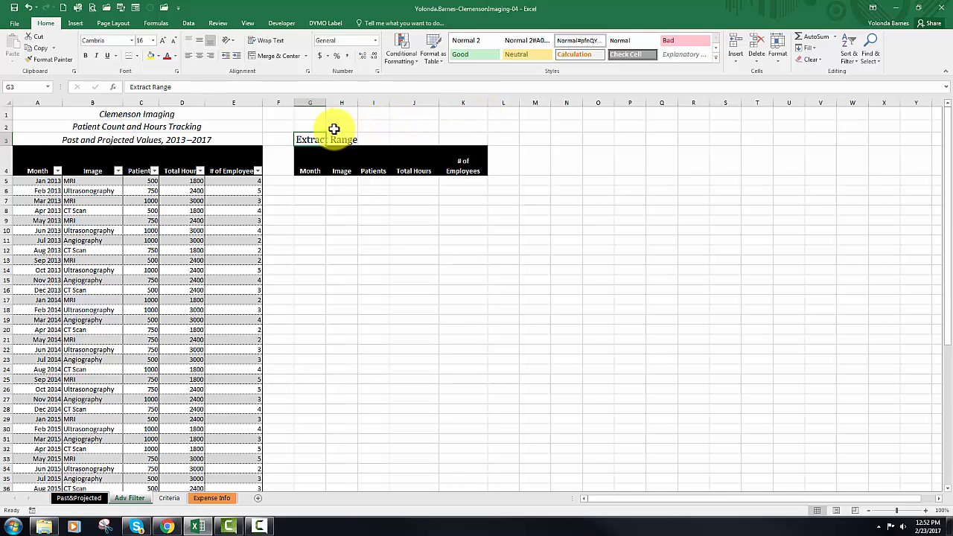
Step: On the Criteria sheet, enter the first criteria row with >12/31/16 in A3 and mri in B3
{"action": "left_click", "coordinate": [168, 498]}
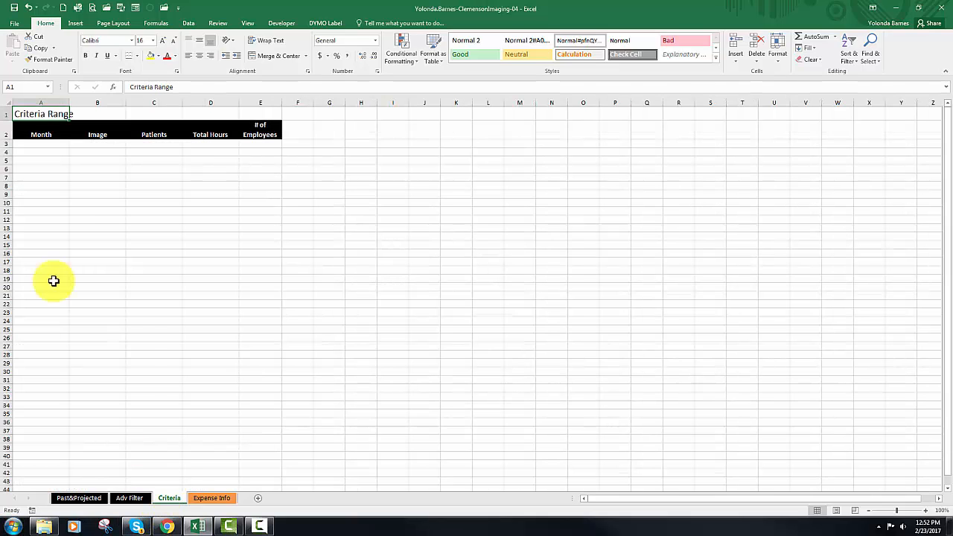
{"action": "left_click", "coordinate": [41, 144]}
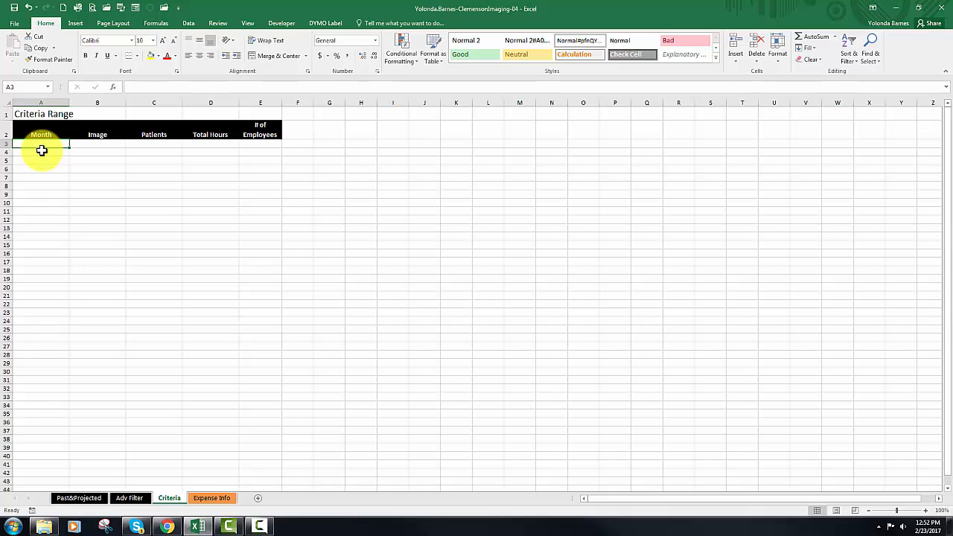
{"action": "type", "text": ">12"}
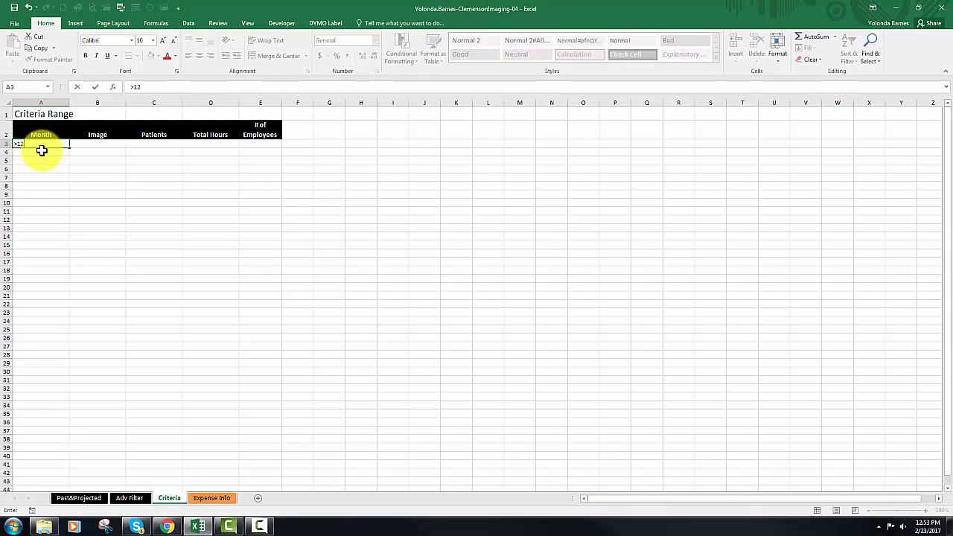
{"action": "type", "text": "/31/16"}
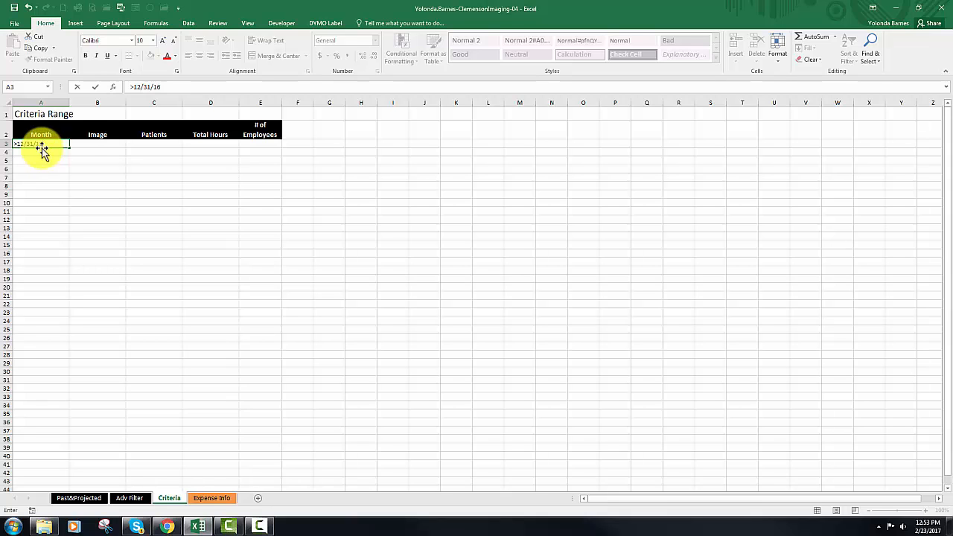
{"action": "left_click", "coordinate": [87, 146]}
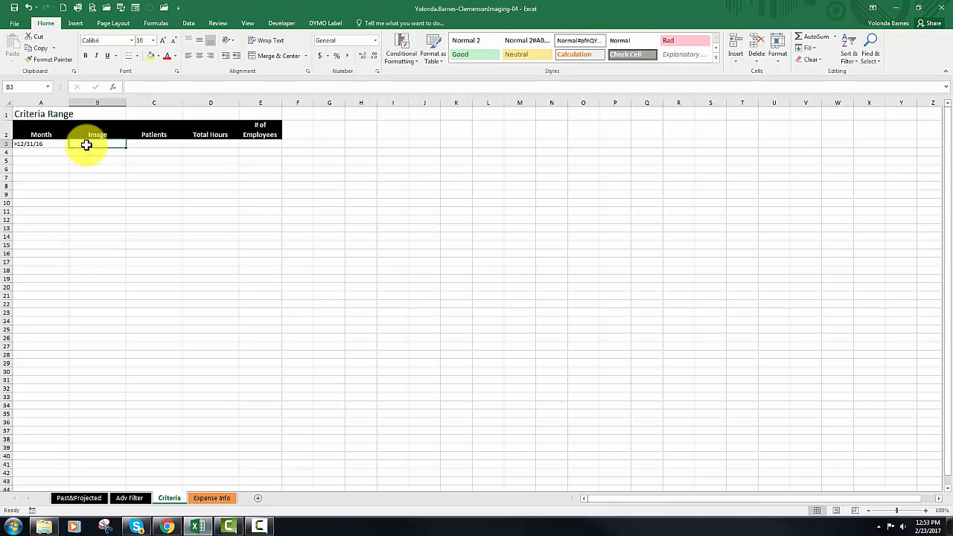
{"action": "type", "text": "mri"}
{"action": "key", "text": "Return"}
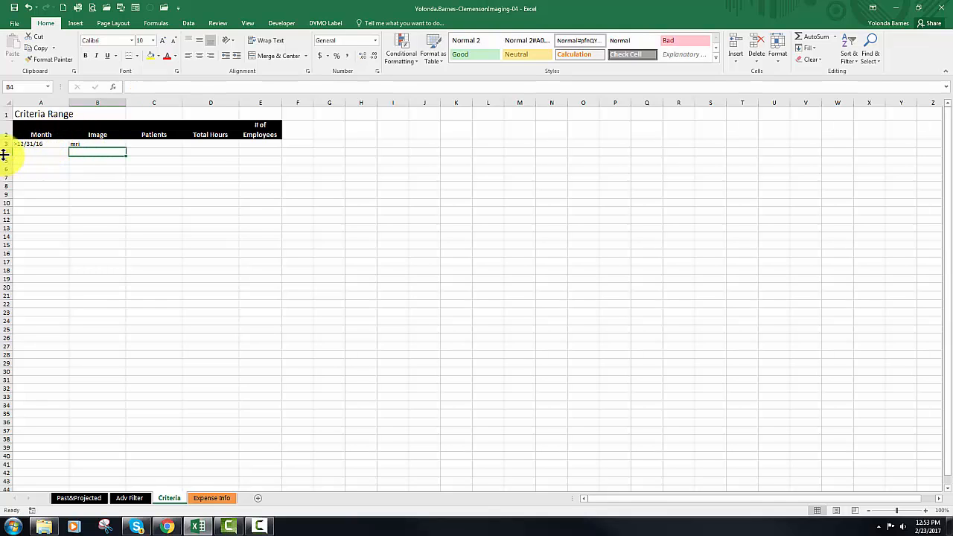
Step: Enter the second criteria row with >12/31/14 in A4 and ct scan in B4
{"action": "left_click", "coordinate": [48, 154]}
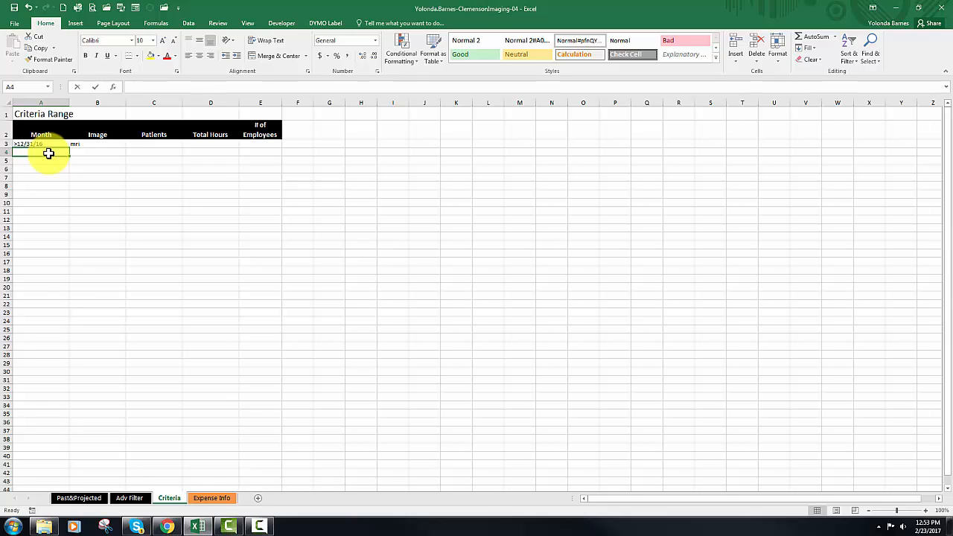
{"action": "type", "text": ">12/31/1"}
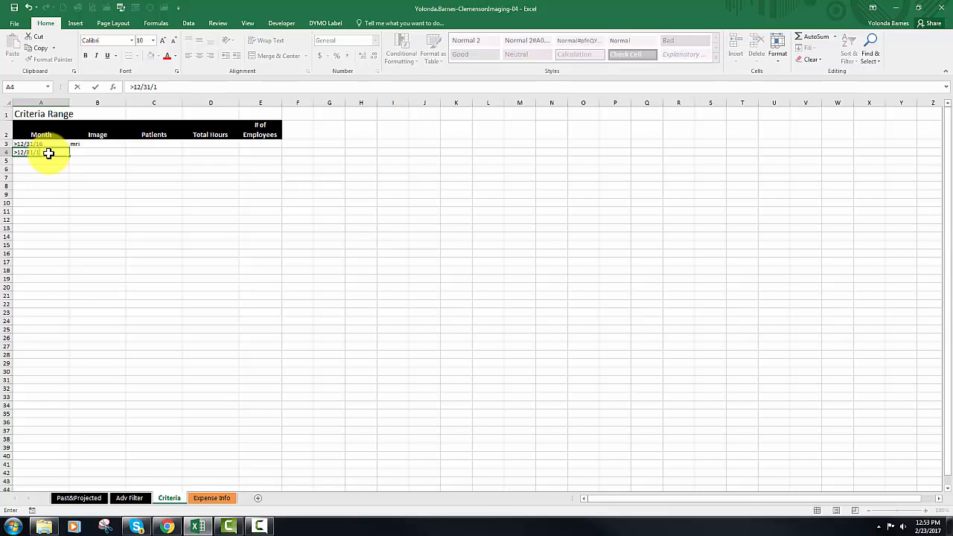
{"action": "type", "text": "4"}
{"action": "left_click", "coordinate": [91, 152]}
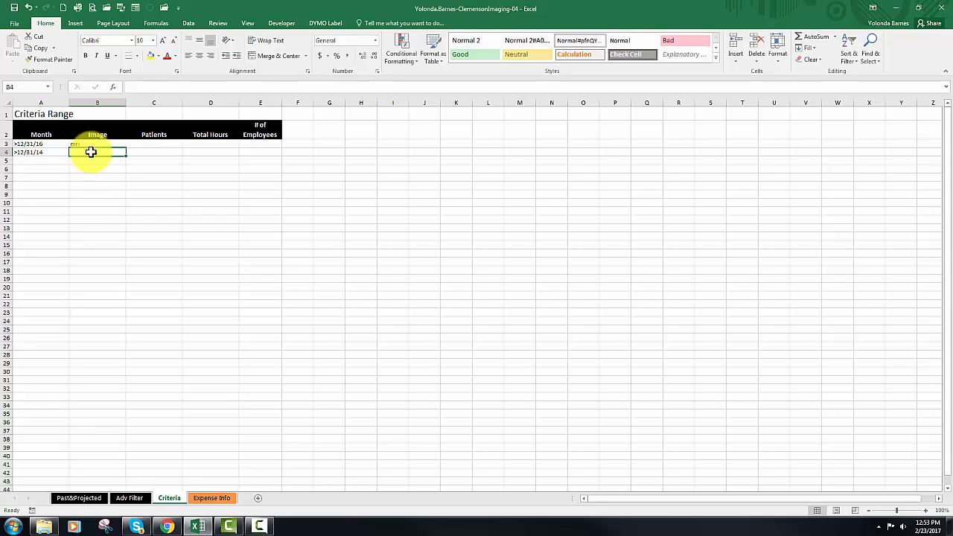
{"action": "type", "text": "ct"}
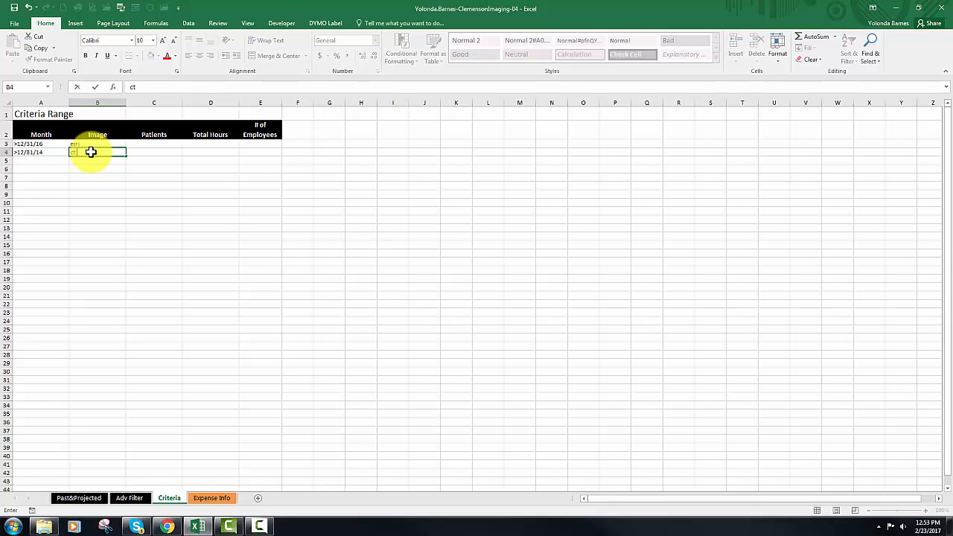
{"action": "type", "text": " scan"}
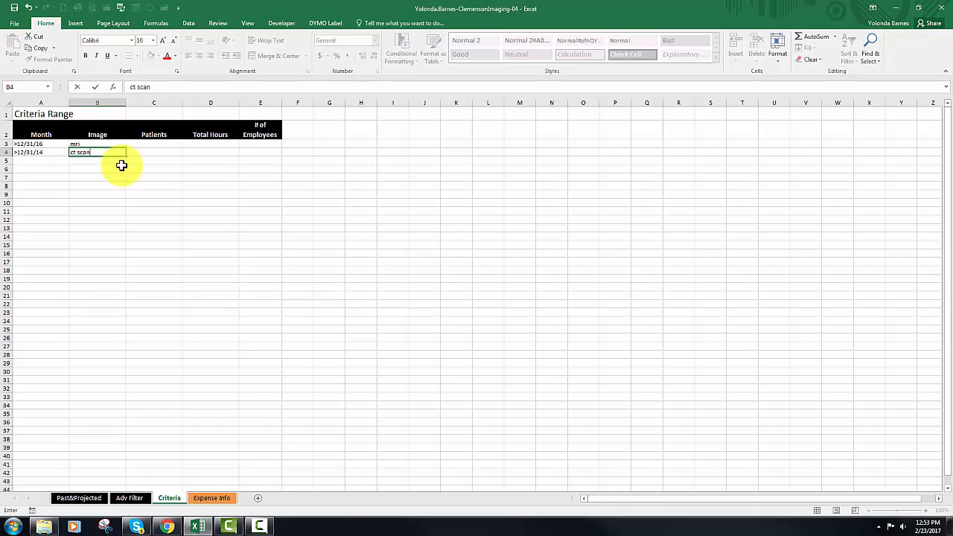
{"action": "left_click", "coordinate": [26, 159]}
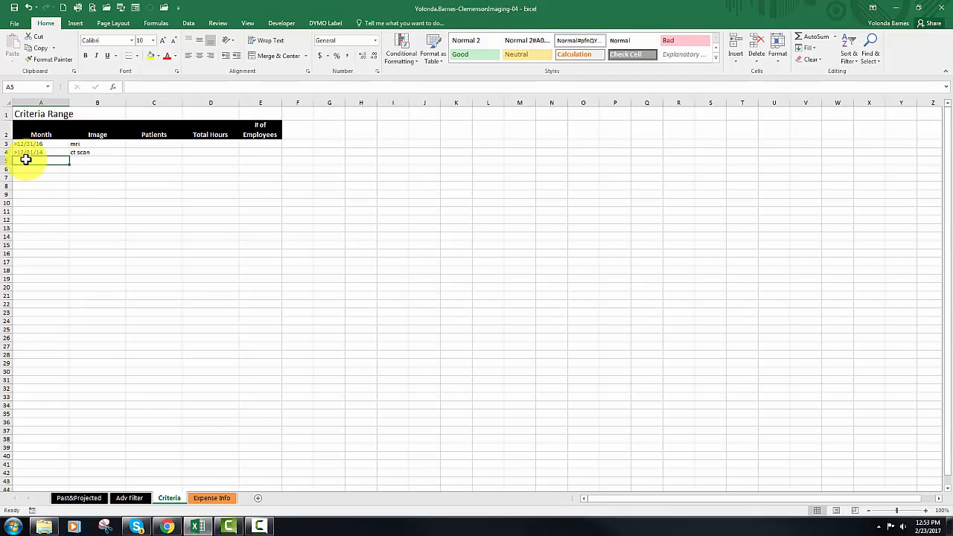
Step: Start an Advanced Filter on the Adv Filter sheet's data table and set it to copy the results to another location
{"action": "left_click", "coordinate": [131, 499]}
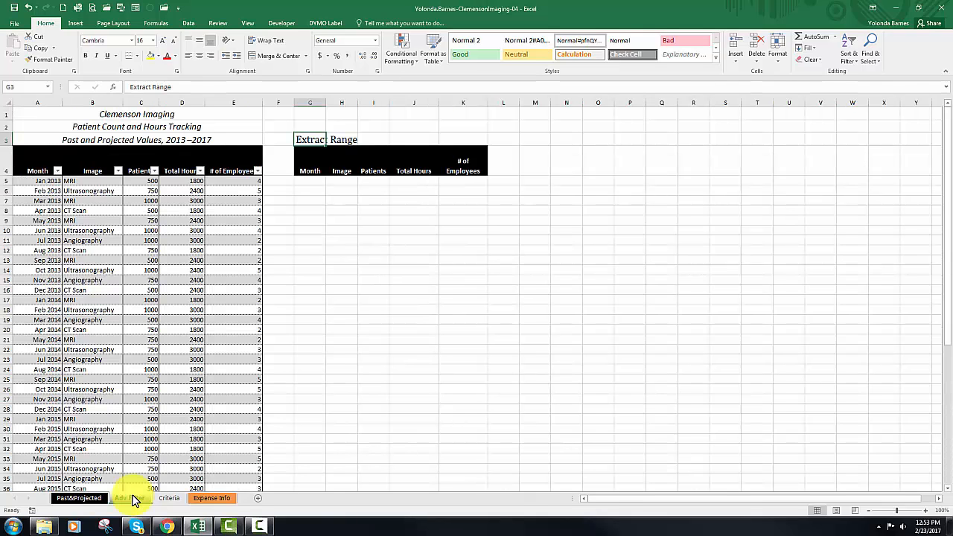
{"action": "left_click", "coordinate": [26, 182]}
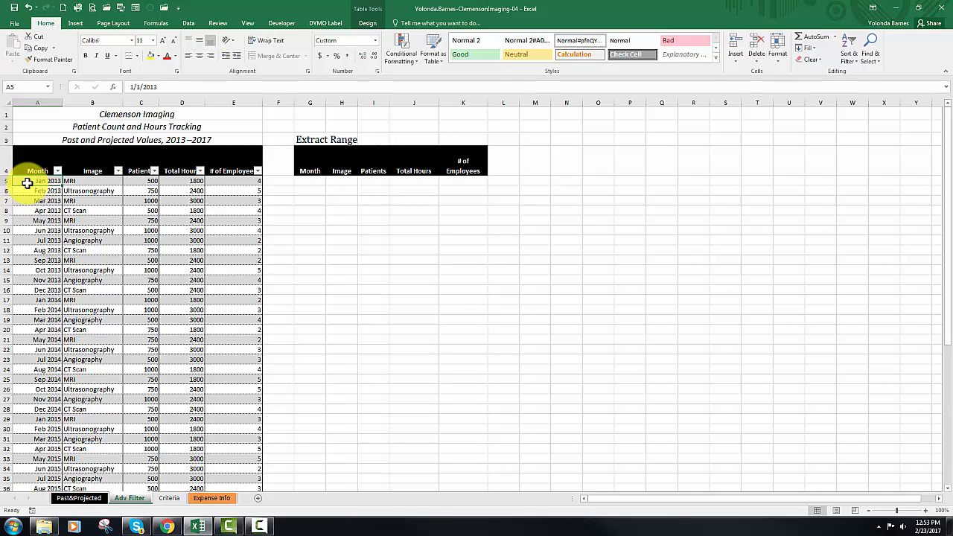
{"action": "left_click", "coordinate": [198, 25]}
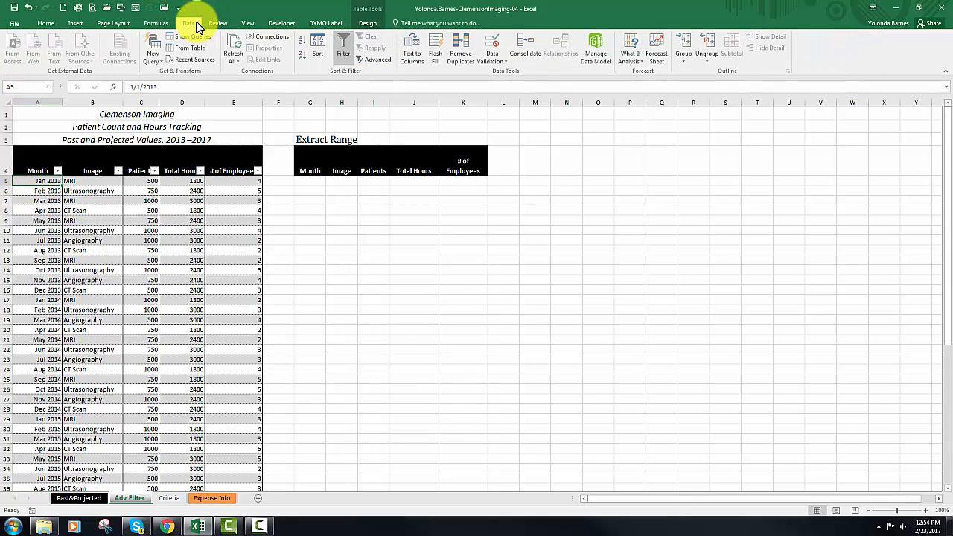
{"action": "left_click", "coordinate": [377, 58]}
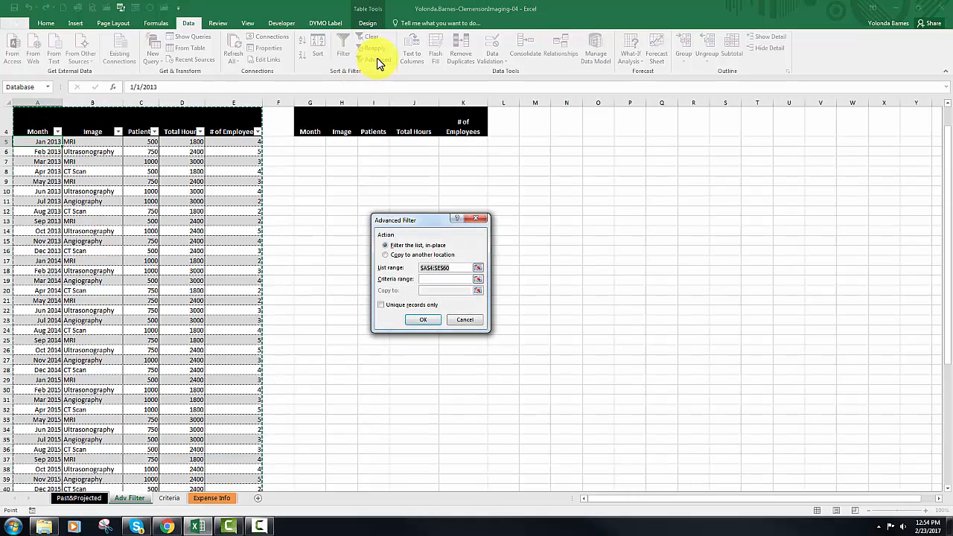
{"action": "left_click", "coordinate": [386, 256]}
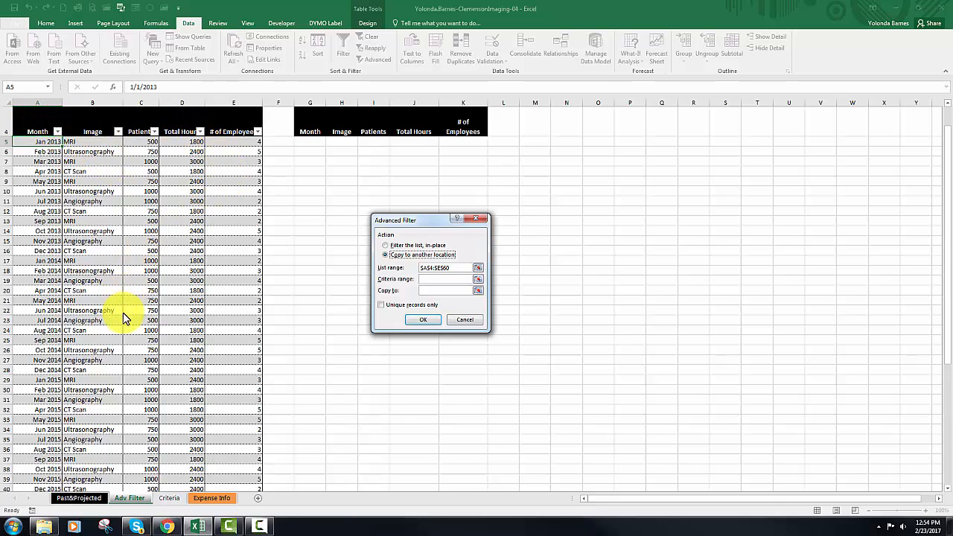
{"action": "left_click", "coordinate": [429, 279]}
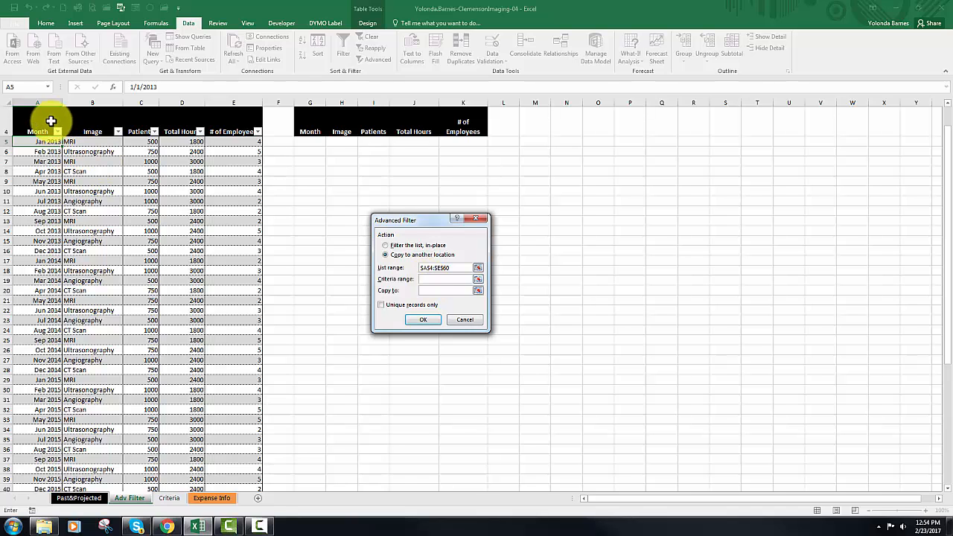
{"action": "scroll", "coordinate": [46, 121], "scroll_direction": "up", "scroll_amount": 1}
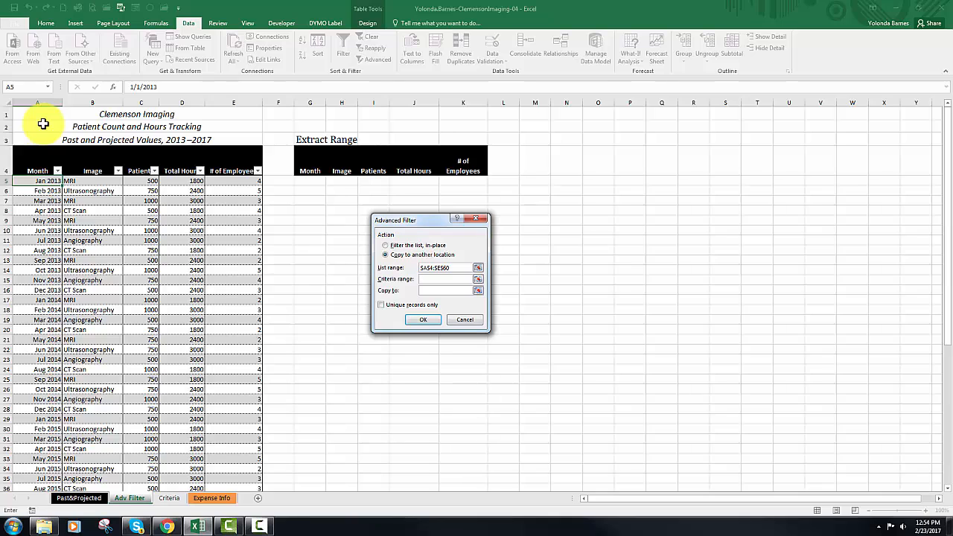
{"action": "left_click", "coordinate": [43, 123]}
{"action": "left_click_drag", "start_coordinate": [43, 124], "coordinate": [83, 153]}
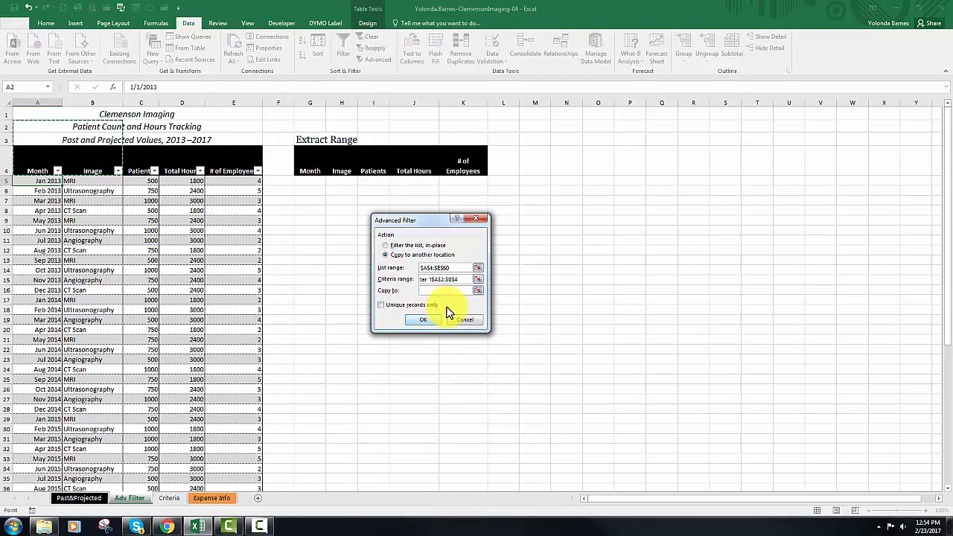
{"action": "left_click_drag", "start_coordinate": [462, 279], "coordinate": [406, 279]}
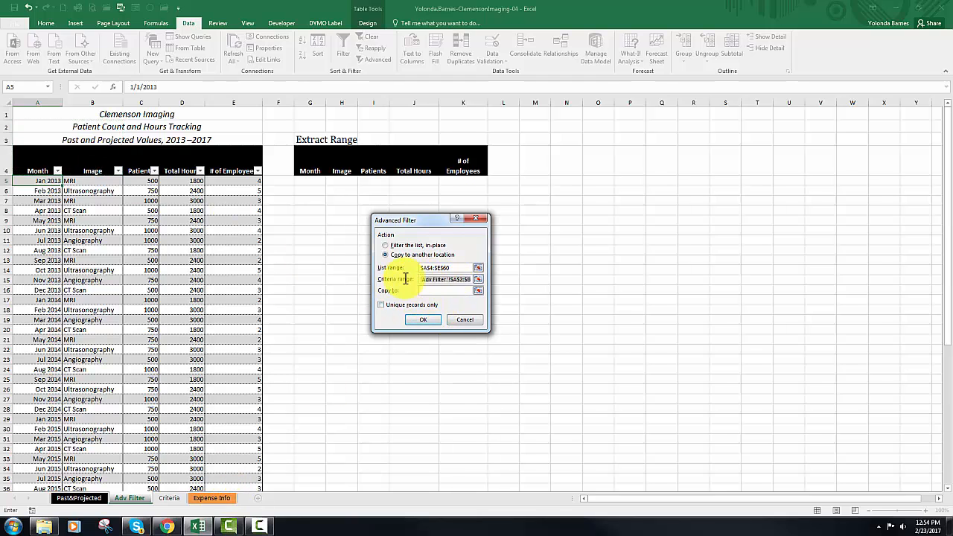
{"action": "key", "text": "Delete"}
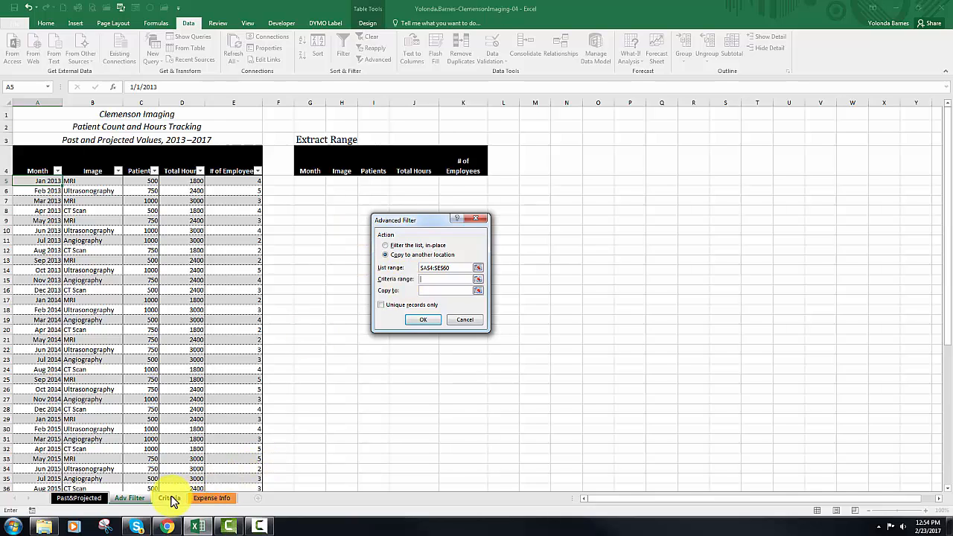
Step: Set the Advanced Filter's criteria range to A2:B4 on the Criteria sheet
{"action": "left_click", "coordinate": [432, 279]}
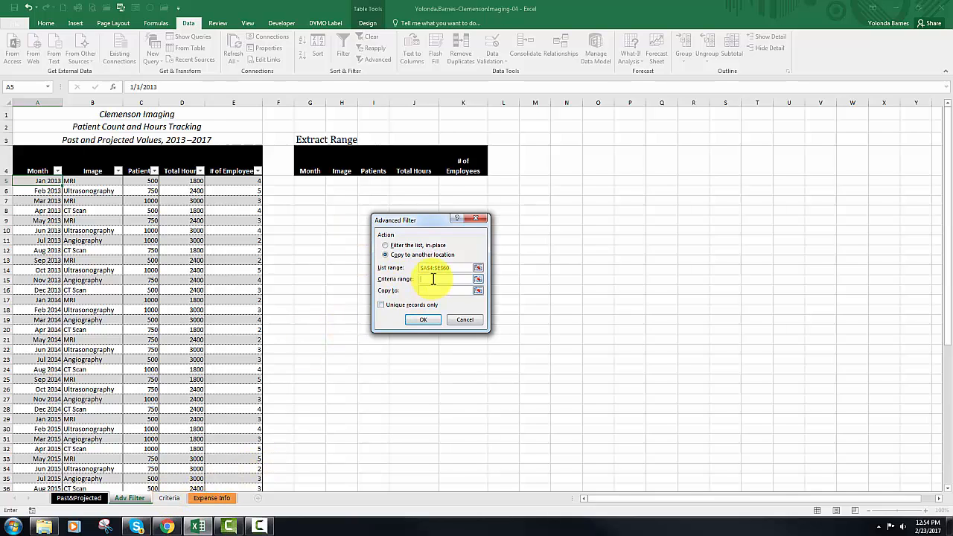
{"action": "left_click", "coordinate": [170, 499]}
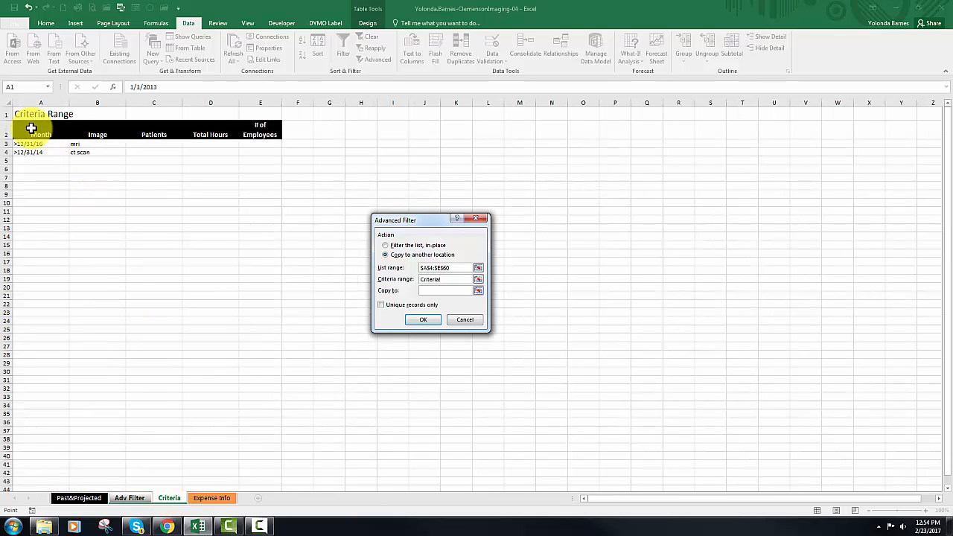
{"action": "left_click_drag", "start_coordinate": [31, 128], "coordinate": [101, 149]}
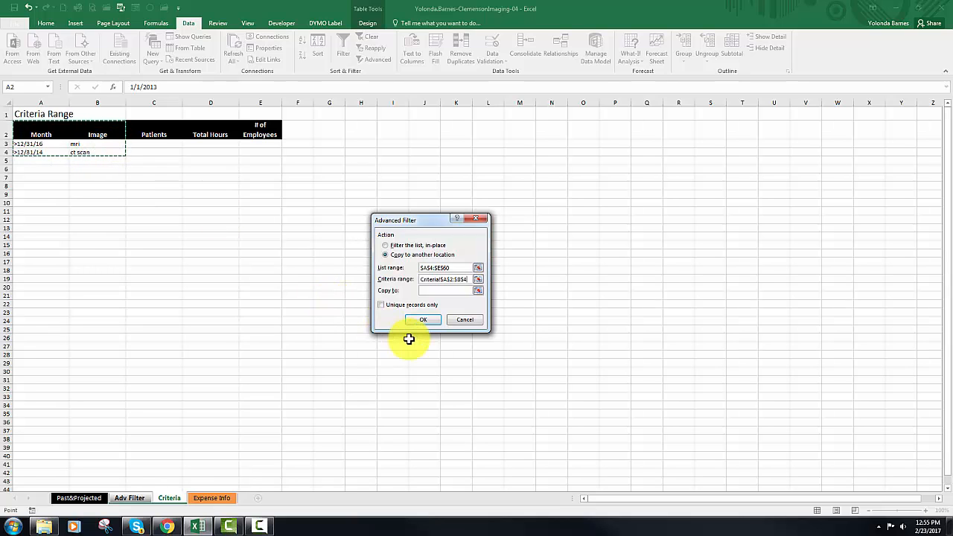
Step: Set the copy destination to the extract headers G4:K4 on the Adv Filter sheet and run the filter
{"action": "left_click", "coordinate": [432, 290]}
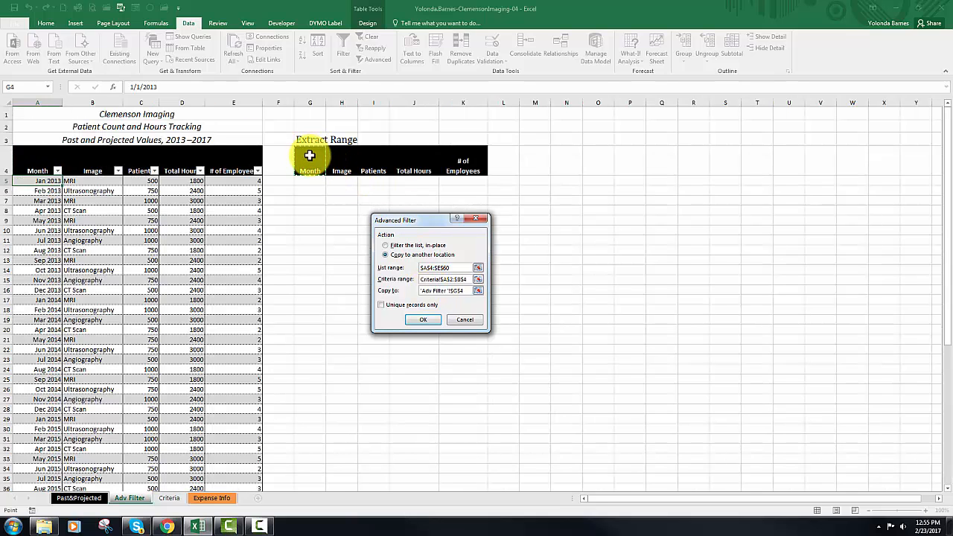
{"action": "left_click_drag", "start_coordinate": [310, 155], "coordinate": [460, 161]}
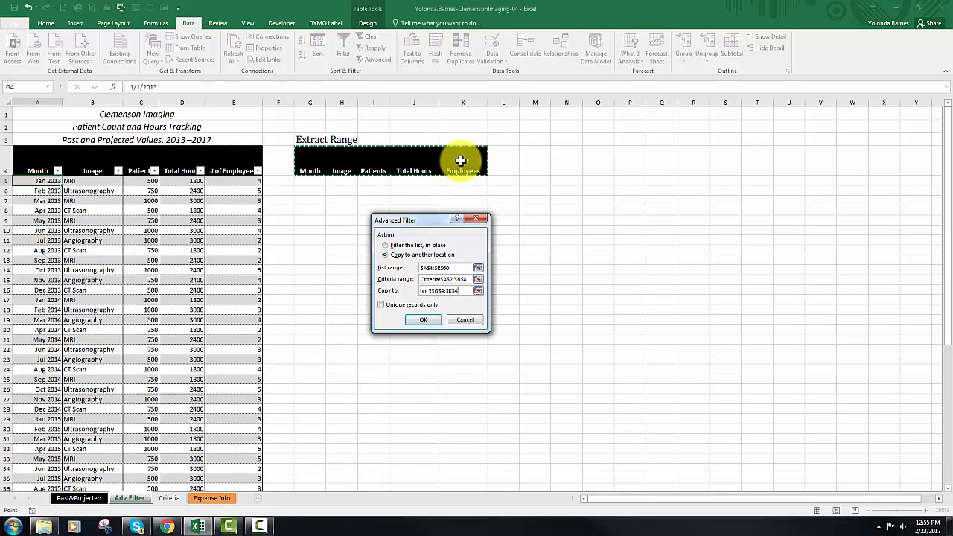
{"action": "left_click", "coordinate": [423, 319]}
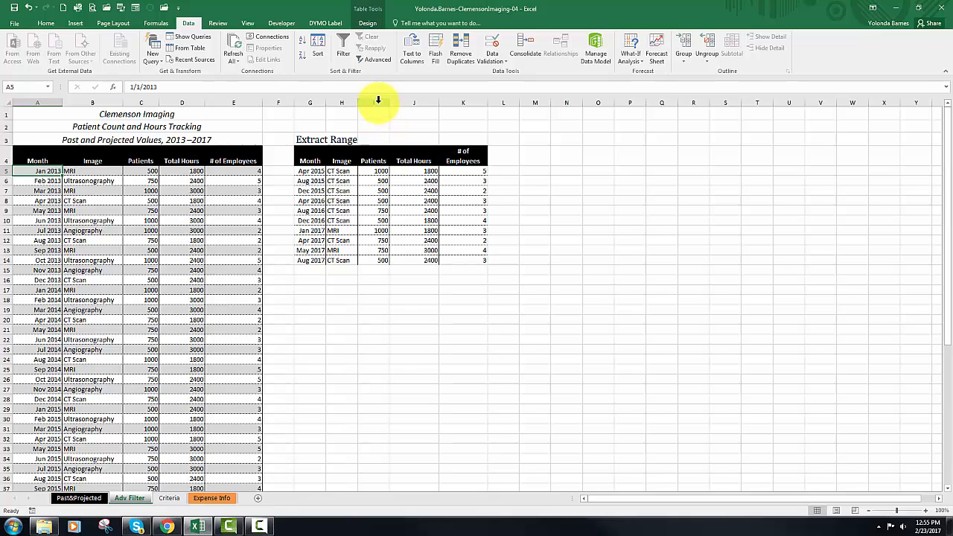
Step: Sort the extracted records by the Image column from A to Z
{"action": "right_click", "coordinate": [344, 171]}
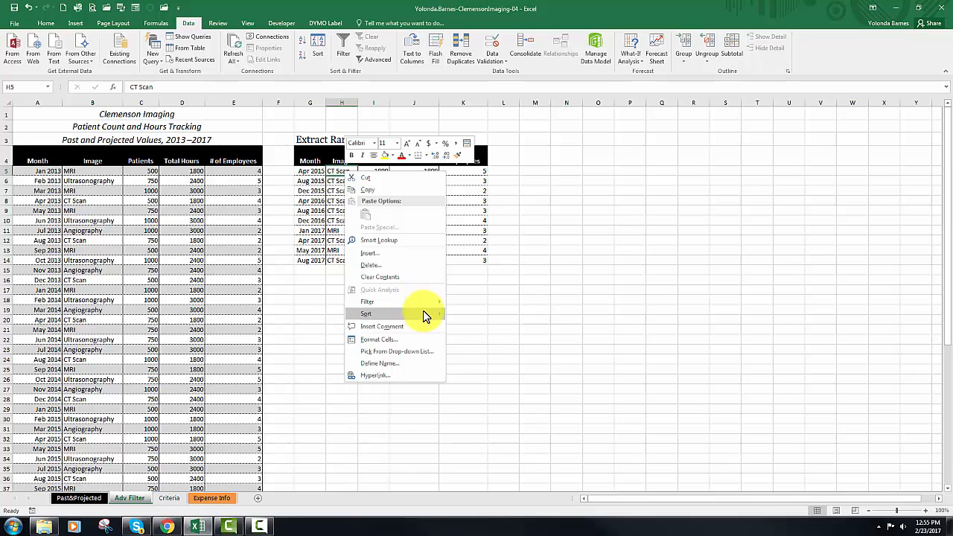
{"action": "mouse_move", "coordinate": [427, 313]}
{"action": "left_click", "coordinate": [482, 314]}
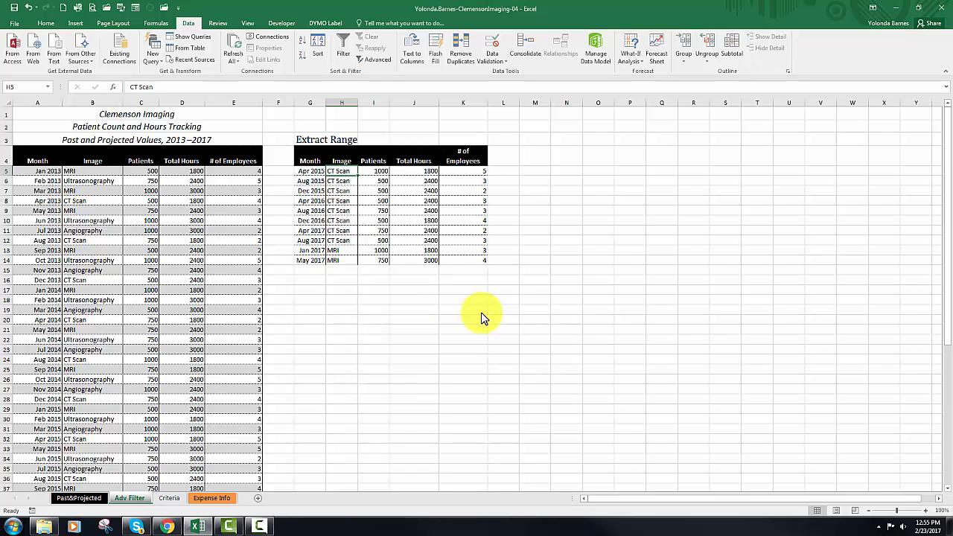
Step: Sort the extracted records by the Month column from oldest to newest
{"action": "right_click", "coordinate": [313, 174]}
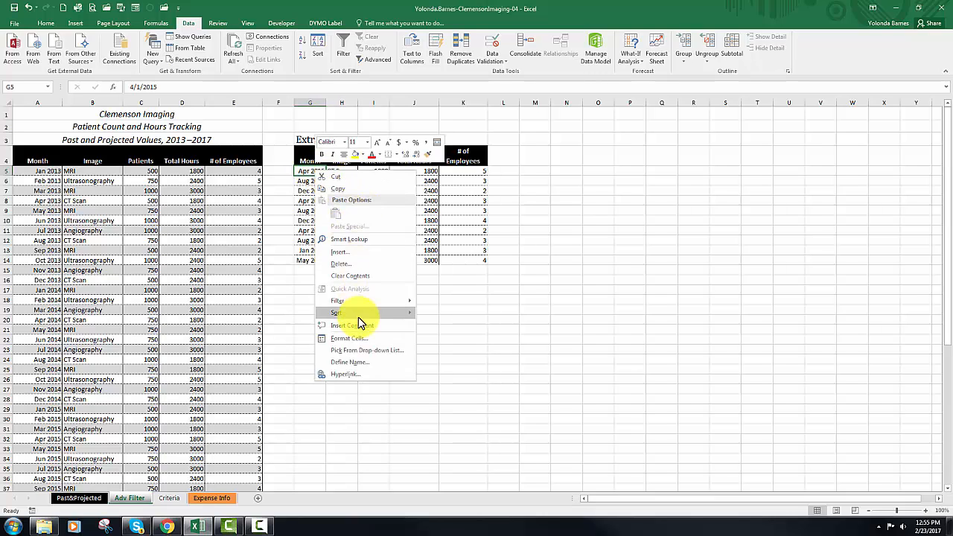
{"action": "mouse_move", "coordinate": [395, 313]}
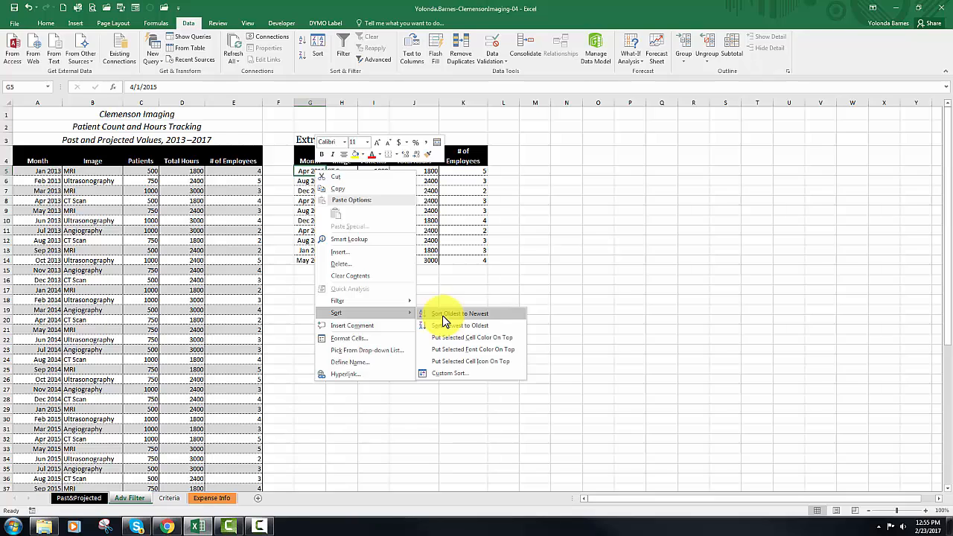
{"action": "left_click", "coordinate": [442, 315]}
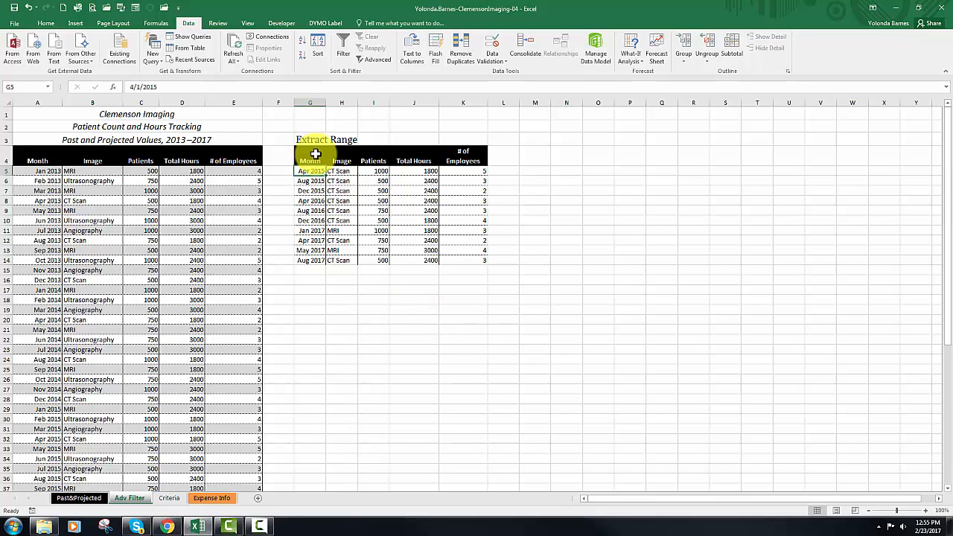
Step: Highlight Patients values greater than 750 in I5:I14 with Green Fill with Dark Green Text using conditional formatting
{"action": "left_click", "coordinate": [372, 170]}
{"action": "left_click_drag", "start_coordinate": [372, 171], "coordinate": [373, 257]}
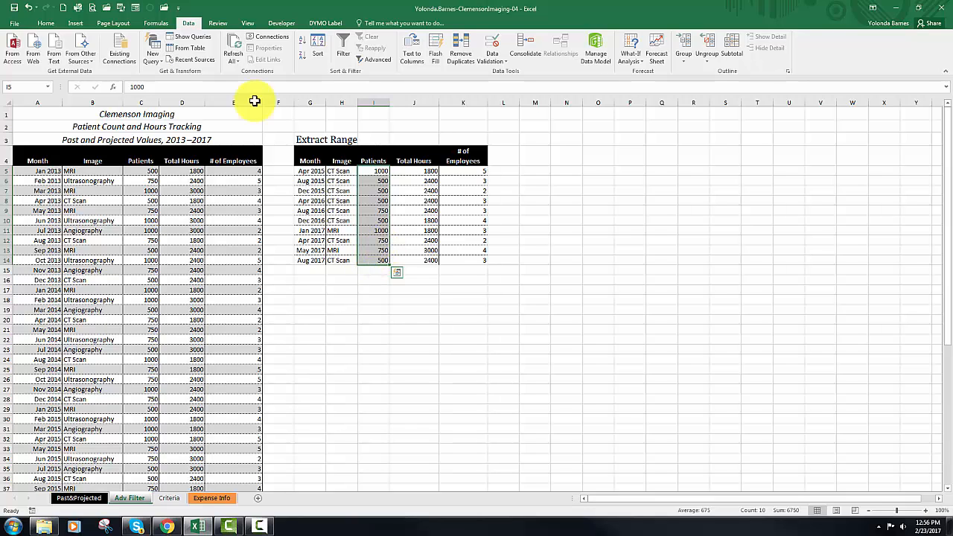
{"action": "left_click", "coordinate": [44, 24]}
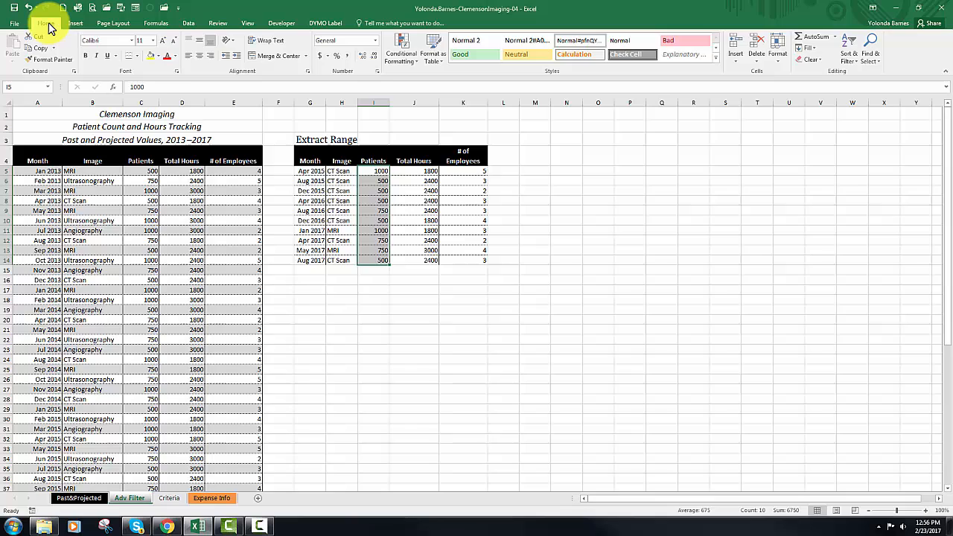
{"action": "left_click", "coordinate": [418, 63]}
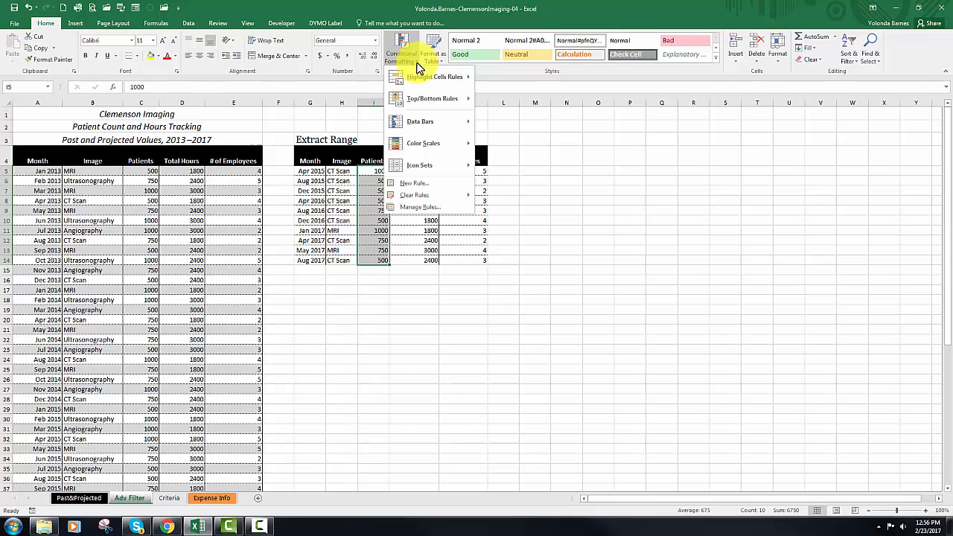
{"action": "mouse_move", "coordinate": [415, 79]}
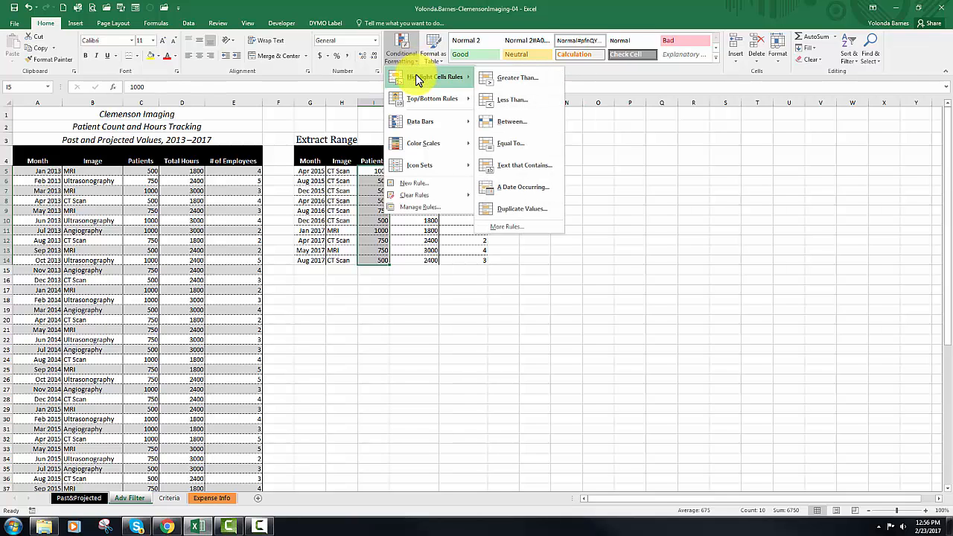
{"action": "left_click", "coordinate": [500, 79]}
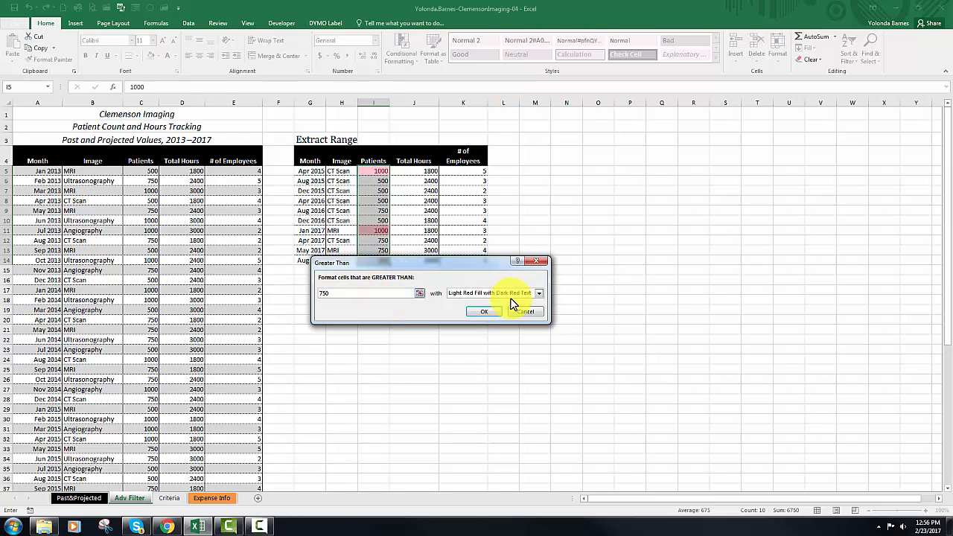
{"action": "left_click", "coordinate": [539, 293]}
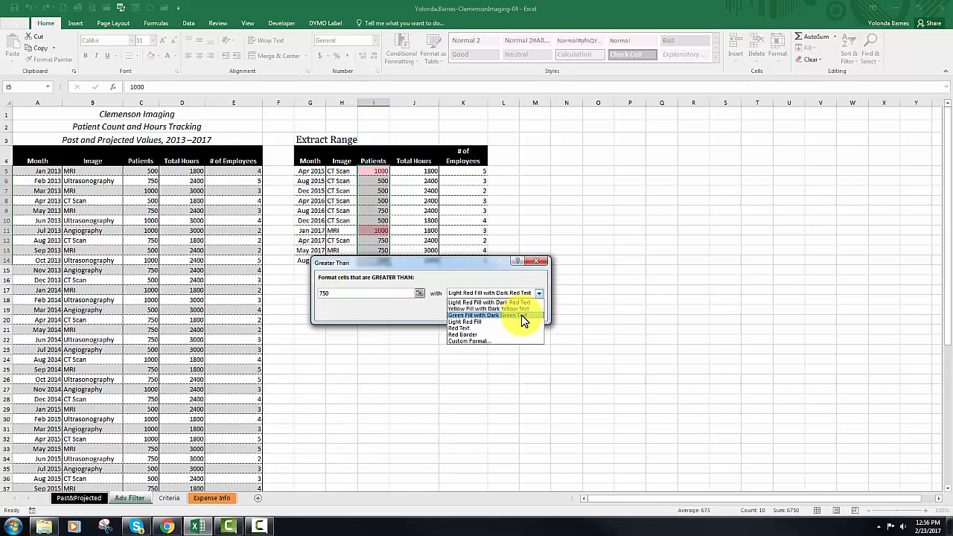
{"action": "left_click", "coordinate": [523, 320]}
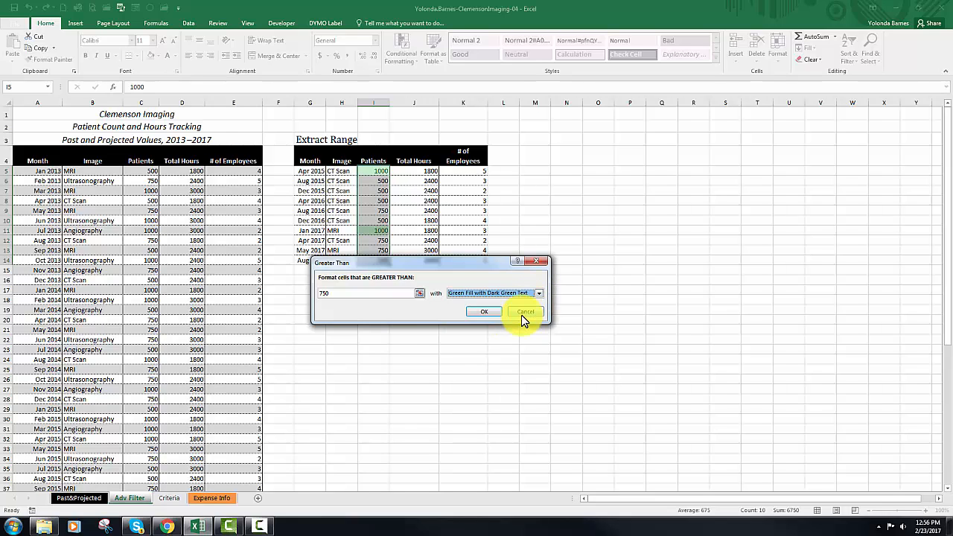
{"action": "left_click", "coordinate": [484, 313]}
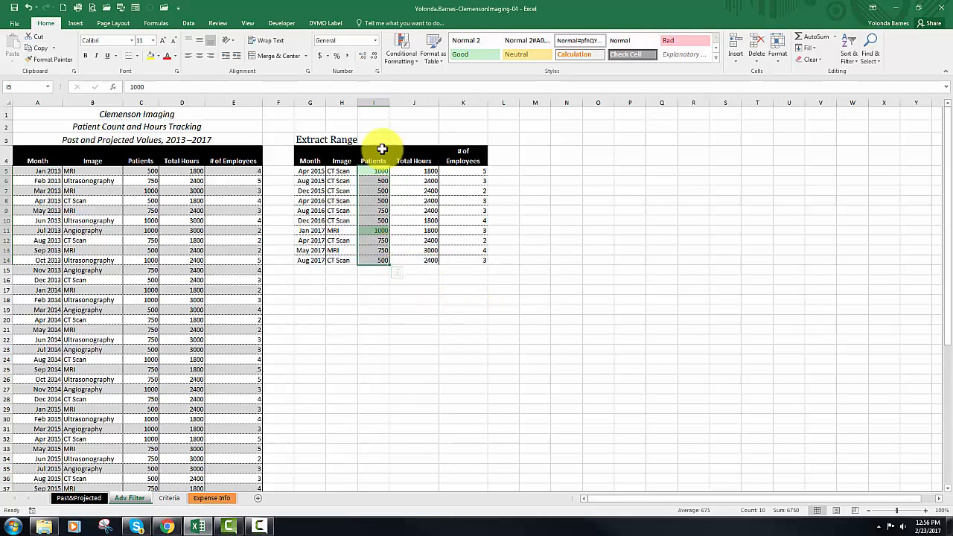
Step: Apply All Borders to the extracted records in G5:K14 and return to cell A1
{"action": "left_click", "coordinate": [310, 172]}
{"action": "left_click_drag", "start_coordinate": [309, 171], "coordinate": [461, 258]}
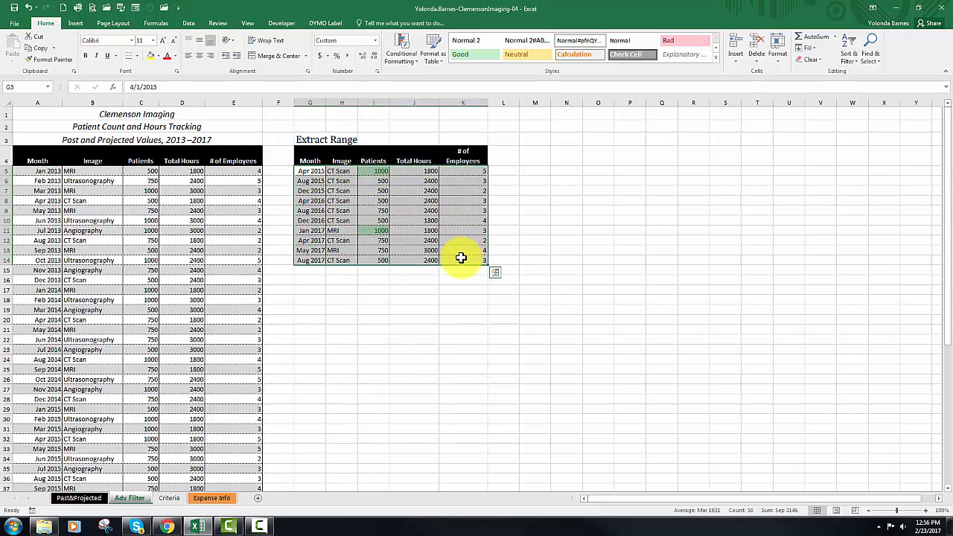
{"action": "left_click", "coordinate": [137, 57]}
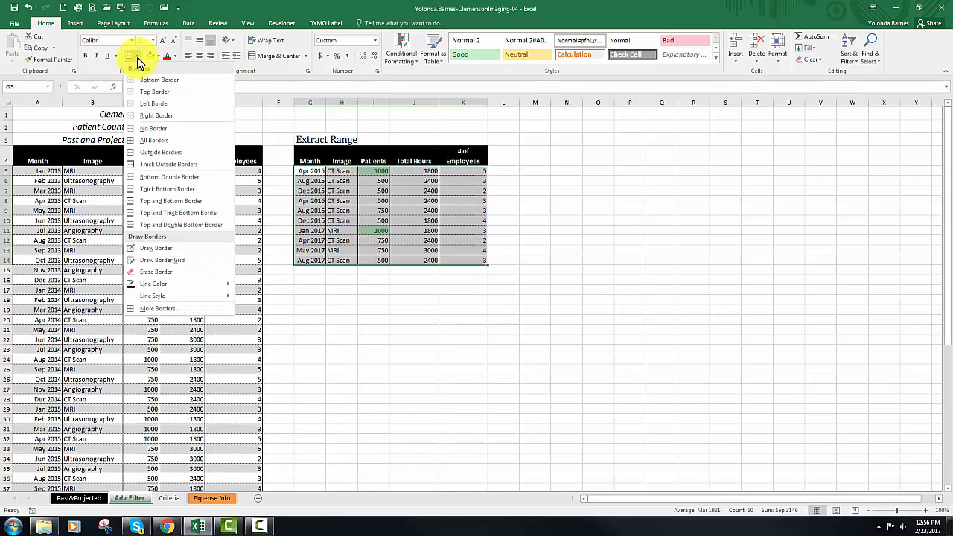
{"action": "left_click", "coordinate": [149, 137]}
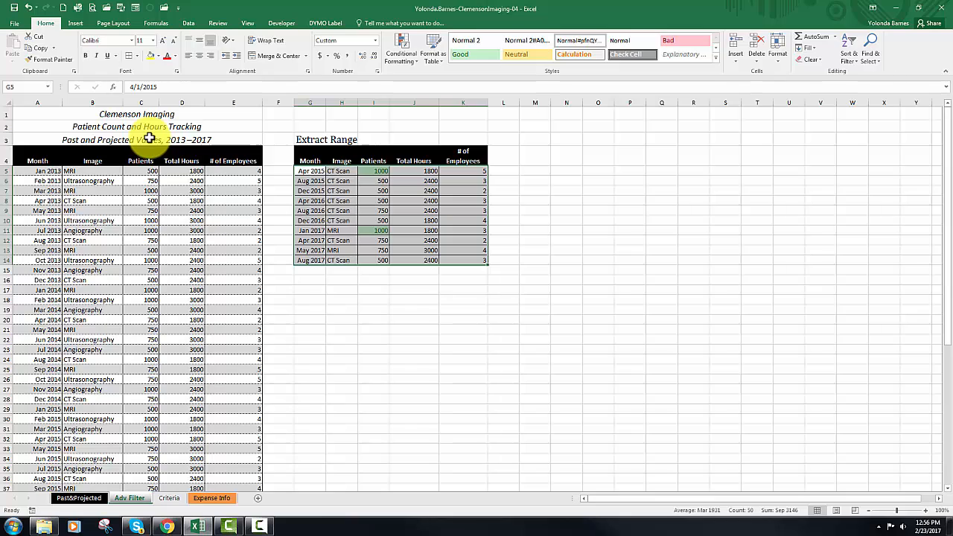
{"action": "key", "text": "ctrl+Home"}
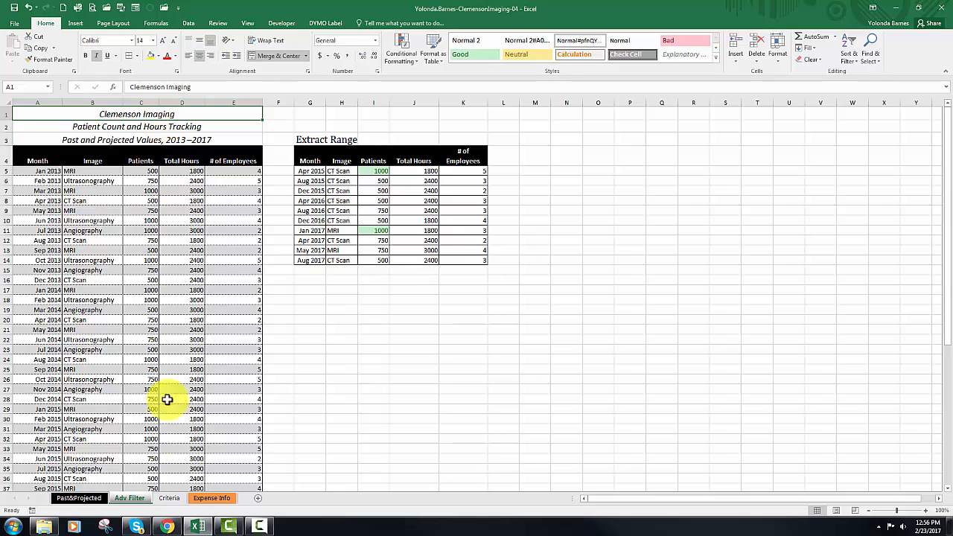
Step: Start a text import of the ClemensonImaging-04 CSV file at cell A5 of the Expense Info sheet
{"action": "left_click", "coordinate": [209, 499]}
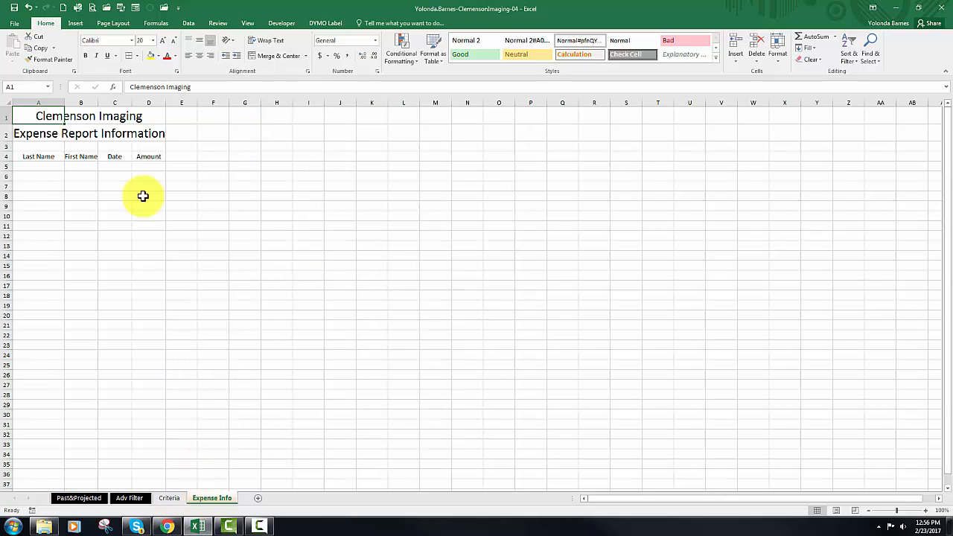
{"action": "left_click", "coordinate": [53, 167]}
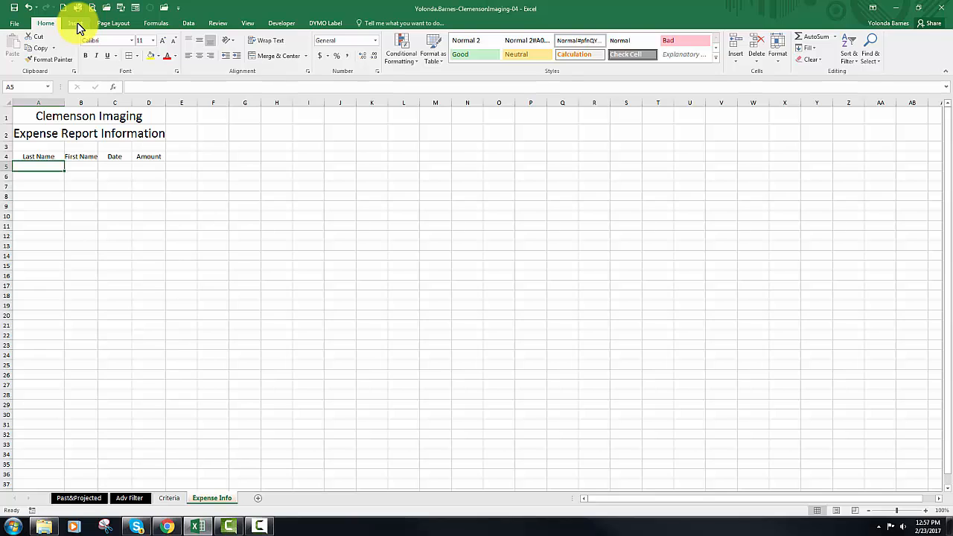
{"action": "left_click", "coordinate": [188, 25]}
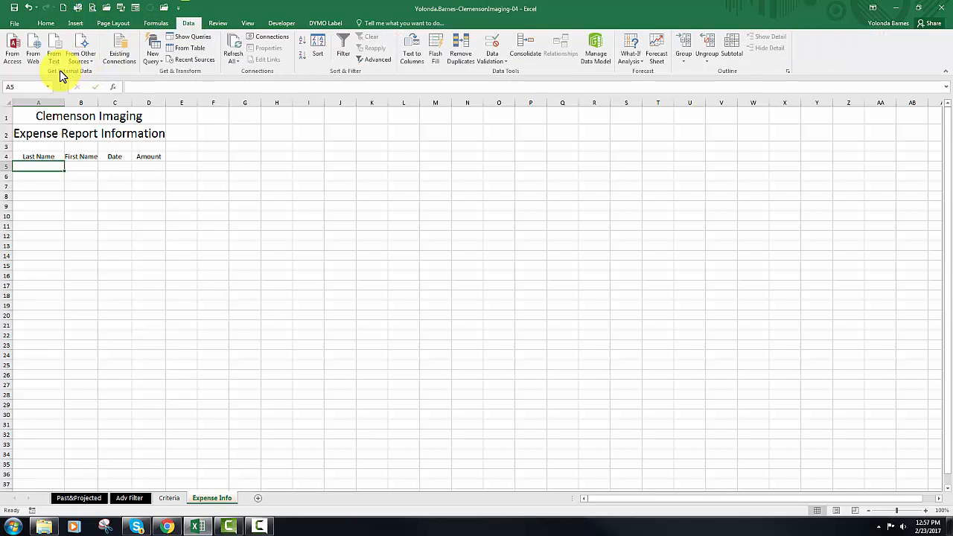
{"action": "left_click", "coordinate": [55, 47]}
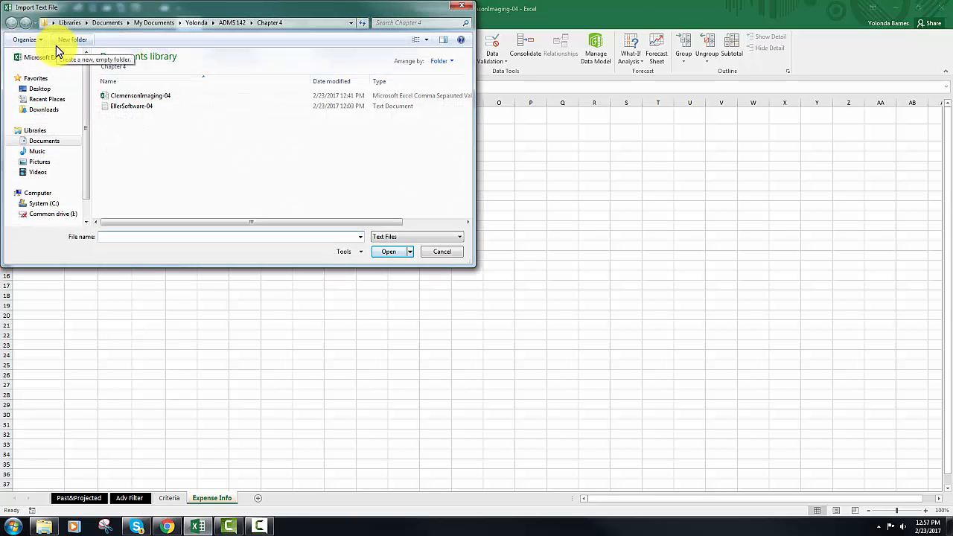
{"action": "left_click", "coordinate": [135, 97]}
{"action": "left_click", "coordinate": [386, 252]}
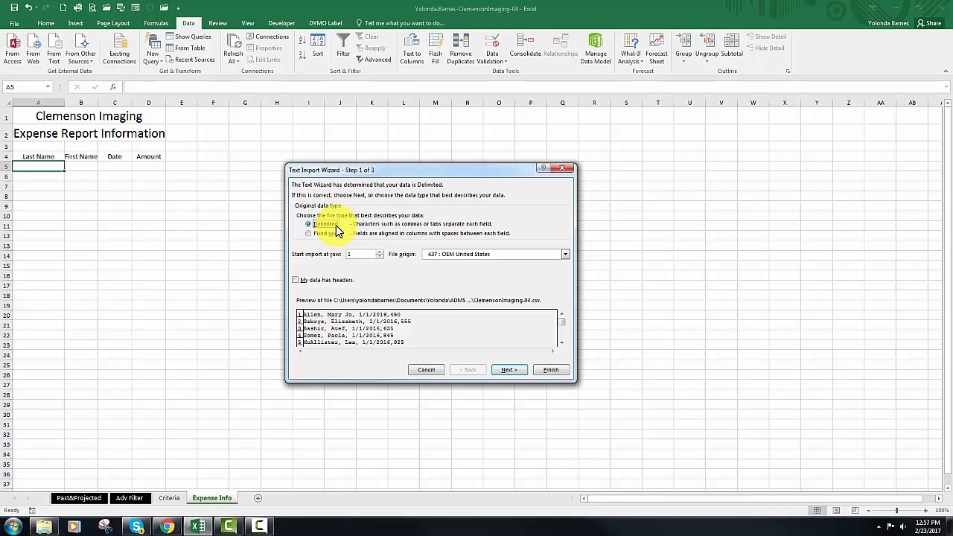
Step: Set Comma instead of Tab as the delimiter for the delimited text import
{"action": "left_click", "coordinate": [508, 370]}
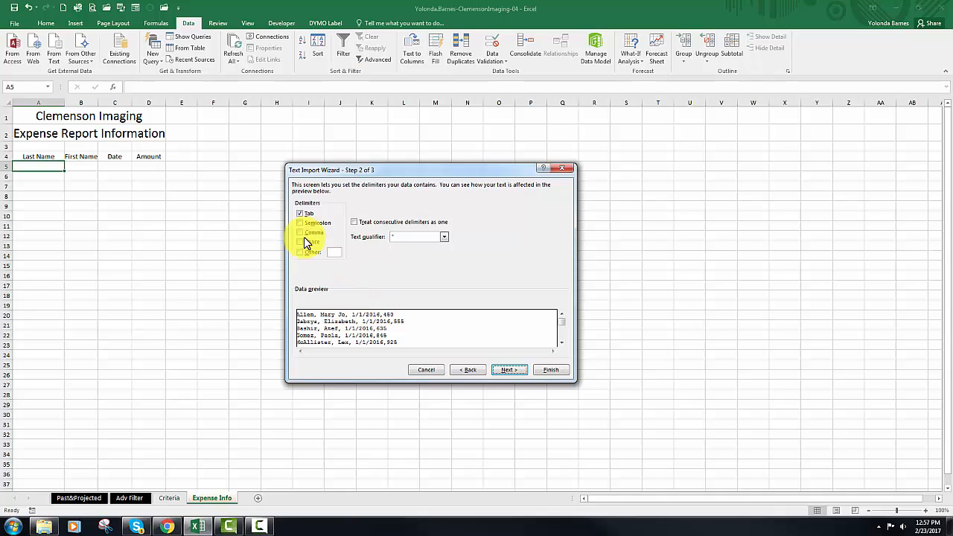
{"action": "left_click", "coordinate": [299, 214]}
{"action": "left_click", "coordinate": [300, 233]}
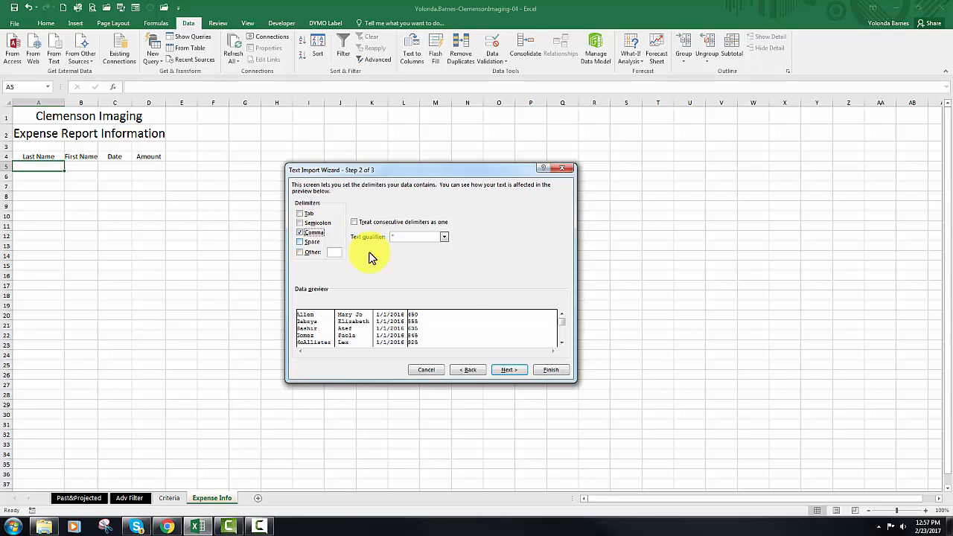
{"action": "left_click", "coordinate": [499, 370]}
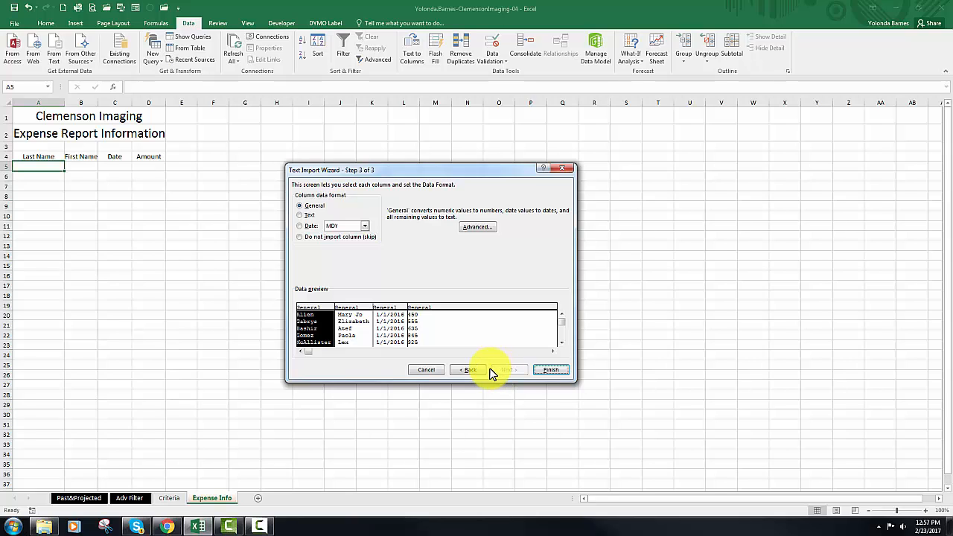
Step: Format the third import column as an MDY date and place the data in the existing worksheet at A5
{"action": "left_click", "coordinate": [385, 333]}
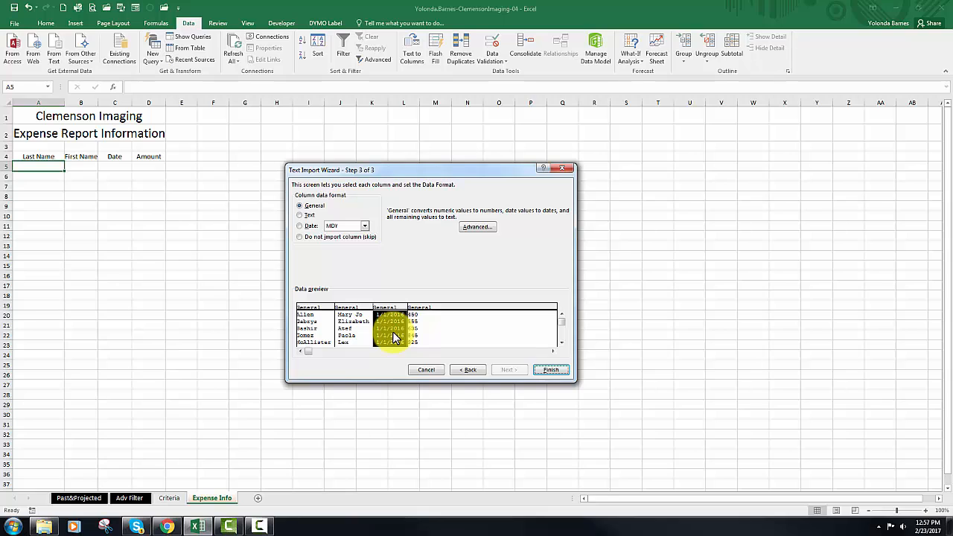
{"action": "left_click", "coordinate": [298, 225]}
{"action": "left_click", "coordinate": [549, 370]}
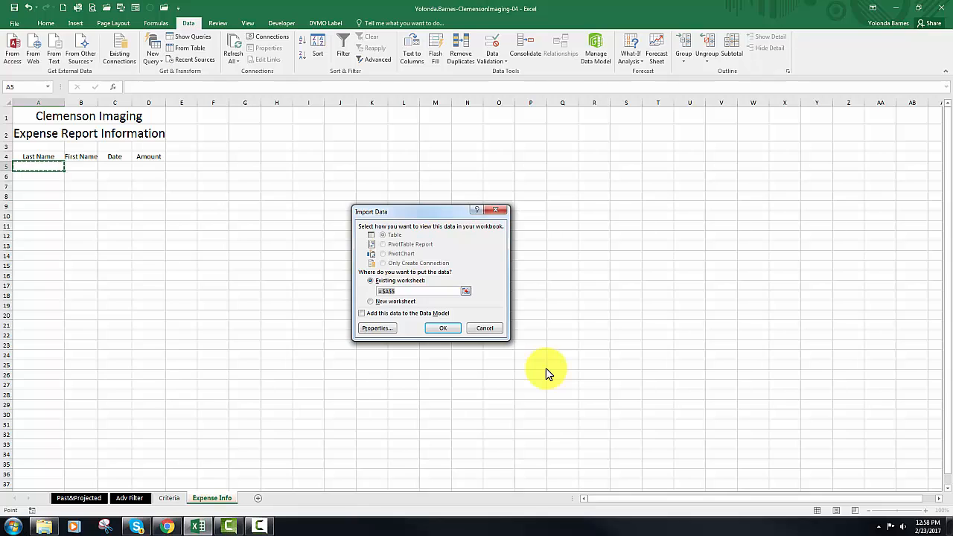
{"action": "left_click", "coordinate": [439, 328]}
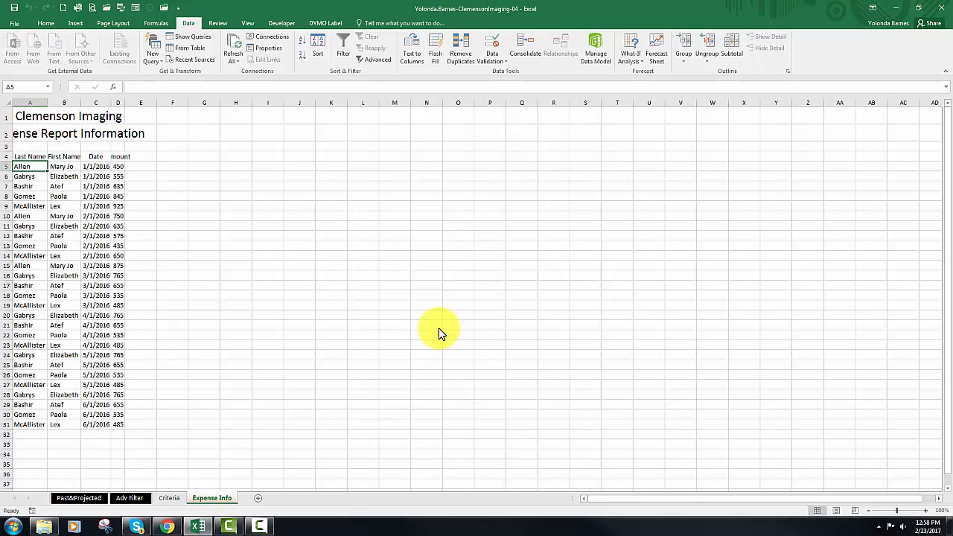
Step: Set the width of columns A through D on the Expense Info sheet to 12.11
{"action": "left_click", "coordinate": [37, 102]}
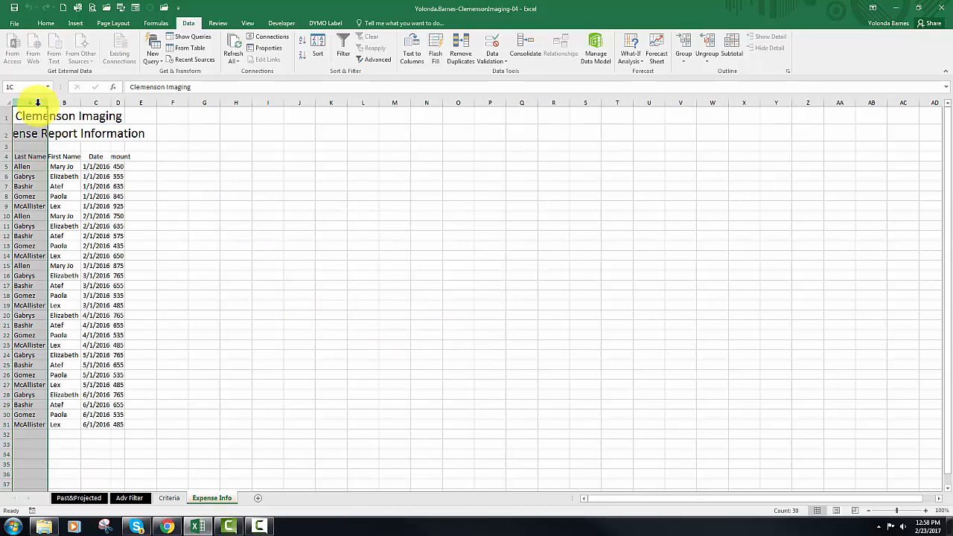
{"action": "left_click_drag", "start_coordinate": [37, 102], "coordinate": [113, 106]}
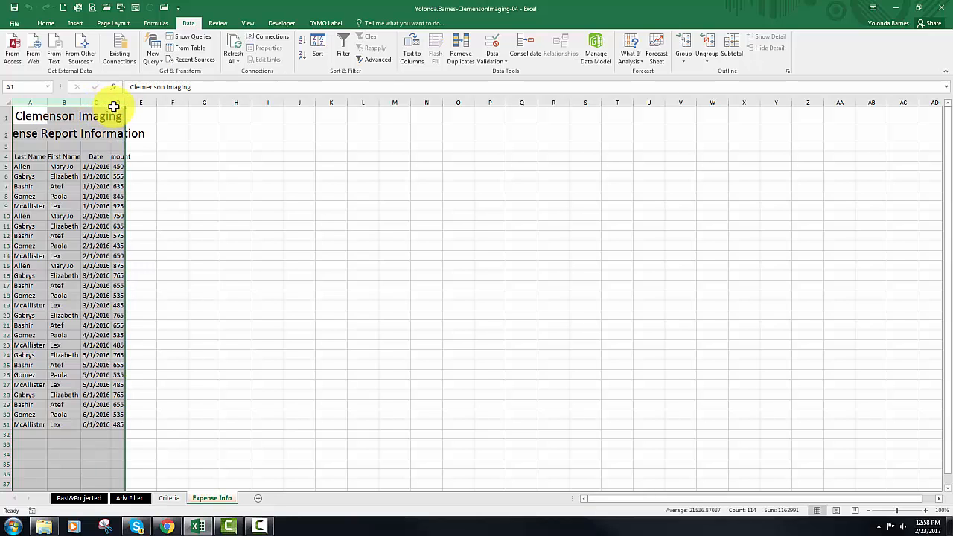
{"action": "right_click", "coordinate": [77, 139]}
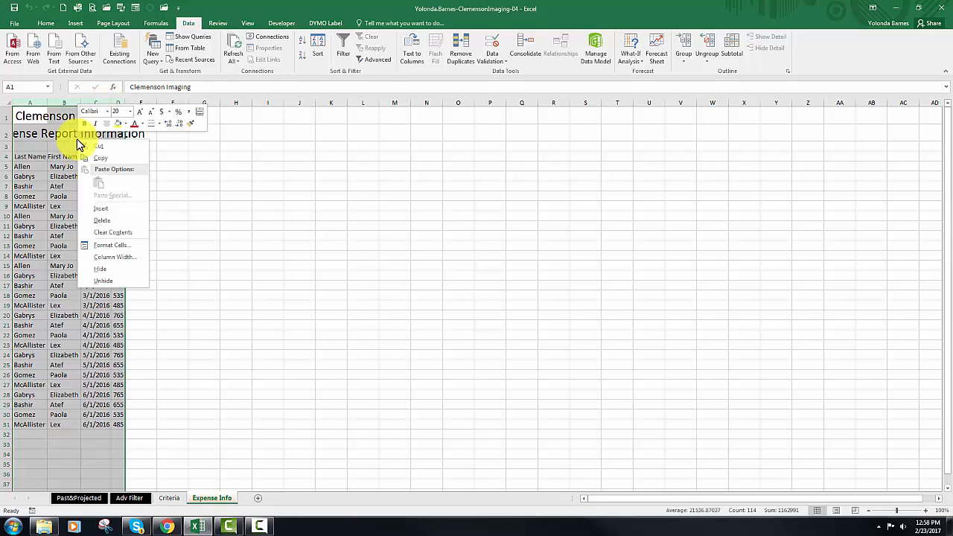
{"action": "left_click", "coordinate": [114, 258]}
{"action": "type", "text": "1"}
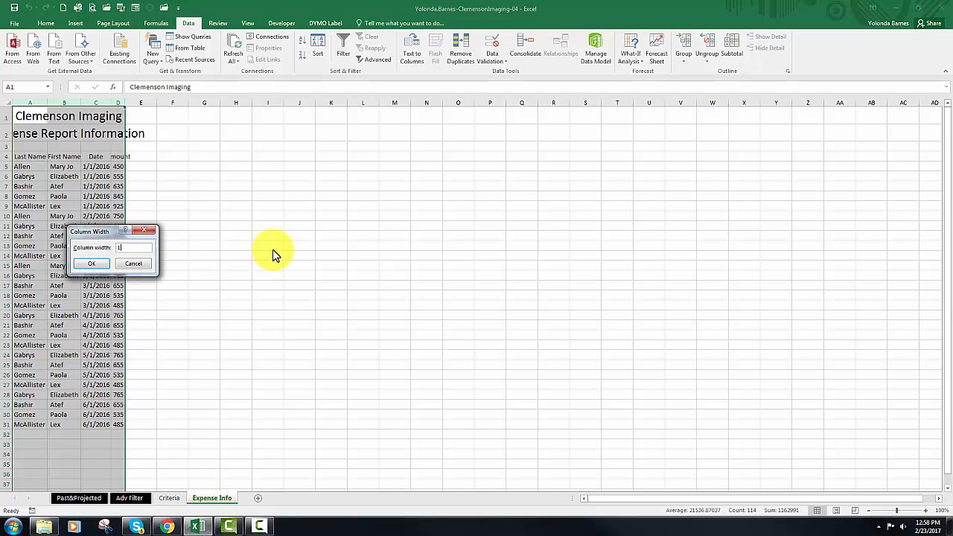
{"action": "type", "text": "2.11"}
{"action": "left_click", "coordinate": [101, 264]}
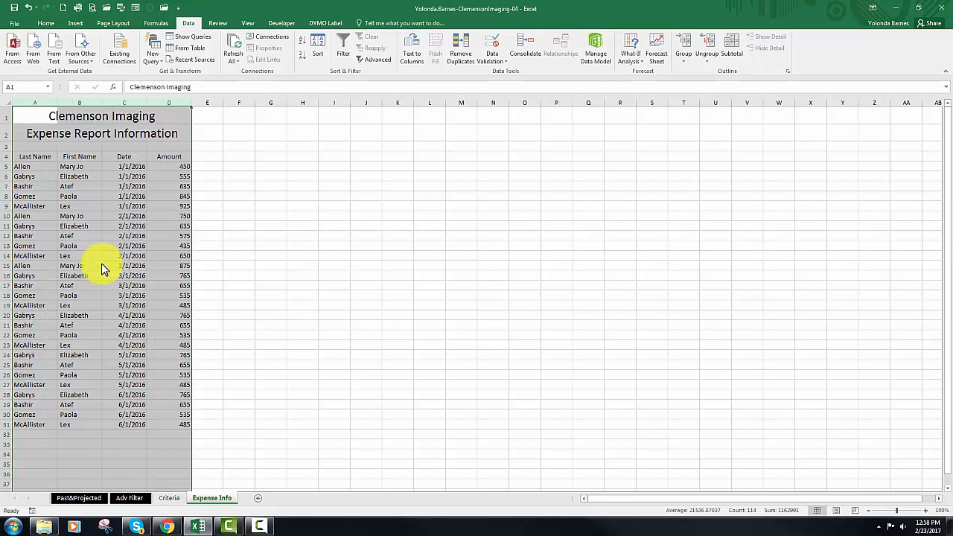
{"action": "left_click", "coordinate": [217, 253]}
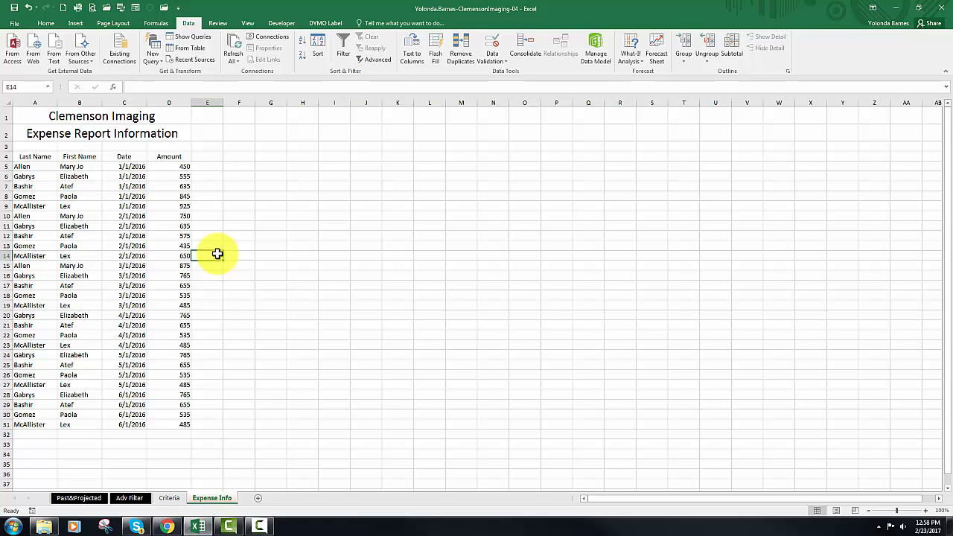
Step: Sort the imported expense rows by Last Name in A to Z order
{"action": "left_click", "coordinate": [39, 163]}
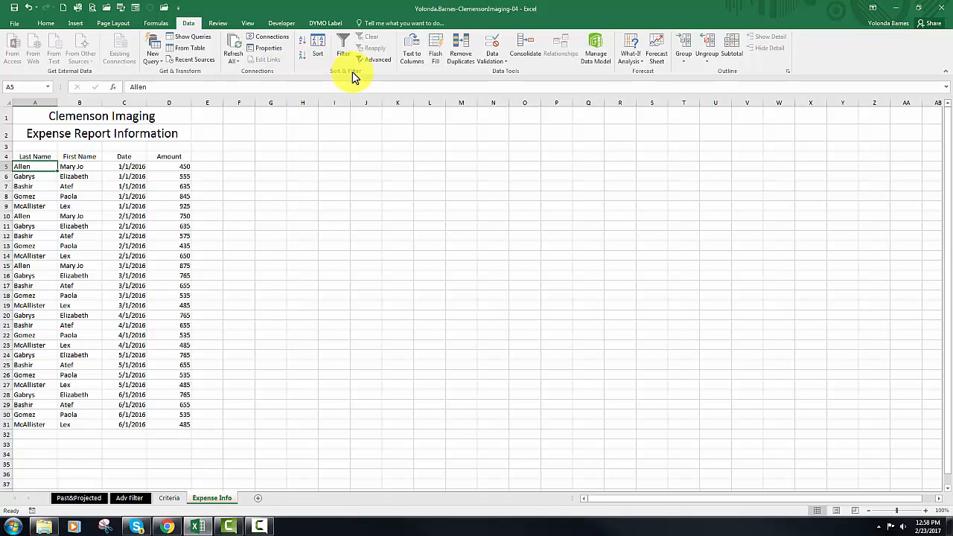
{"action": "left_click", "coordinate": [318, 45]}
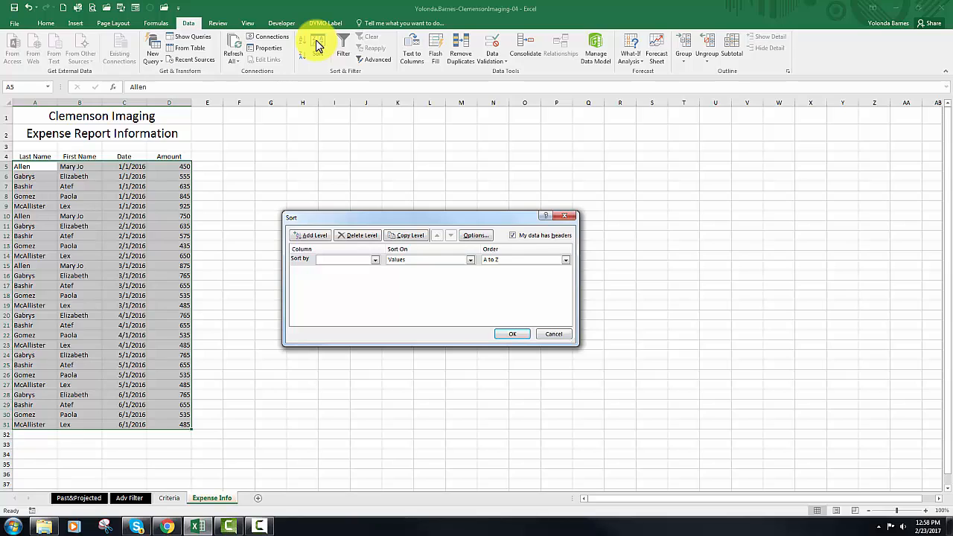
{"action": "left_click", "coordinate": [376, 260]}
{"action": "left_click", "coordinate": [366, 270]}
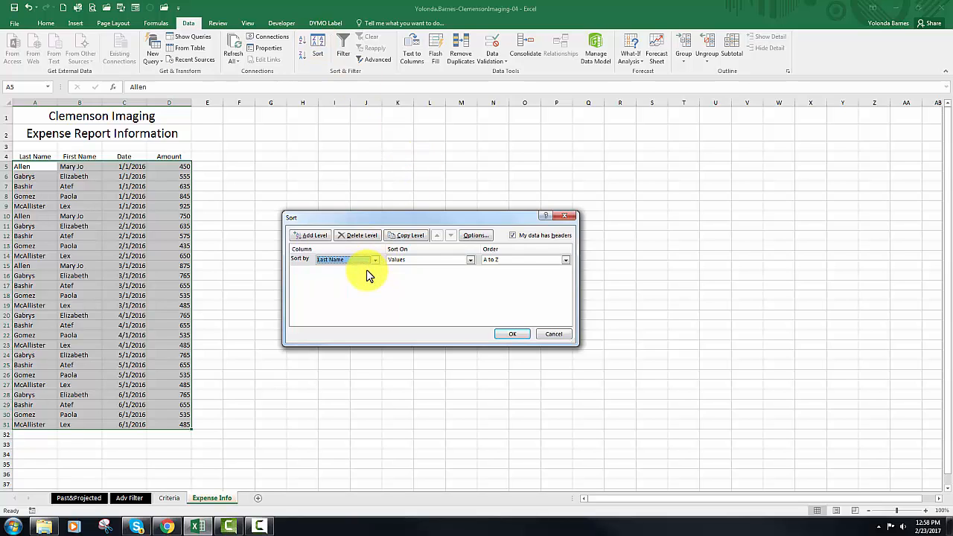
{"action": "left_click", "coordinate": [506, 333]}
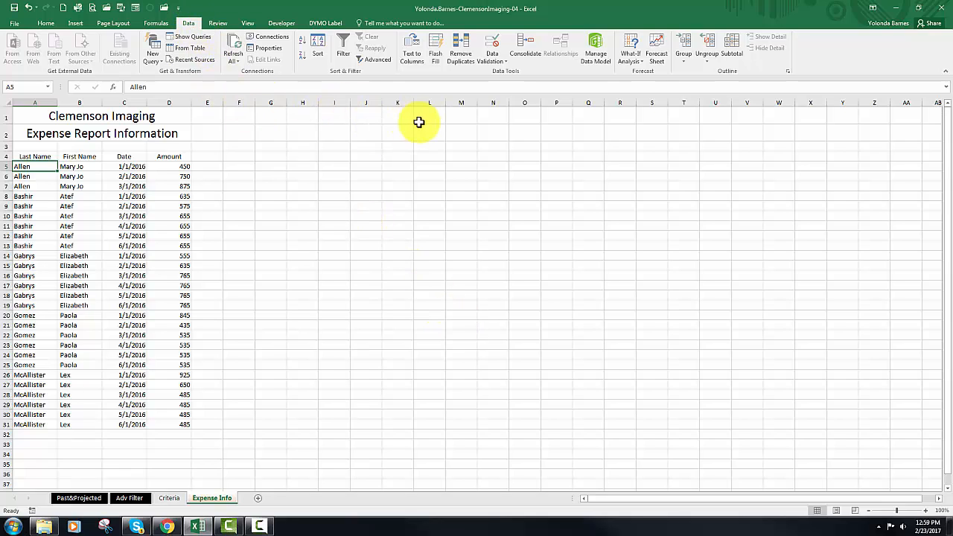
Step: Add subtotals to the expense data that average the Amount at each change in Last Name
{"action": "left_click", "coordinate": [733, 49]}
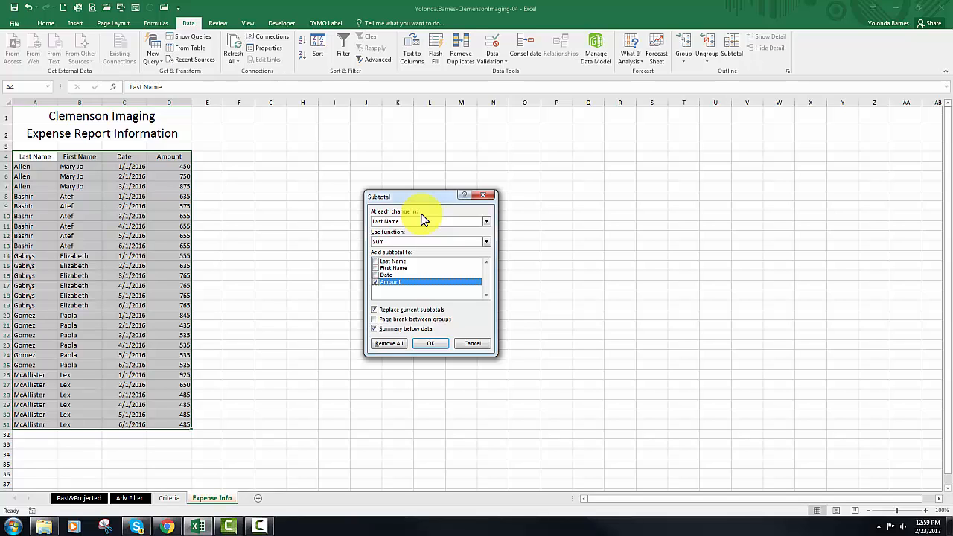
{"action": "left_click", "coordinate": [487, 243]}
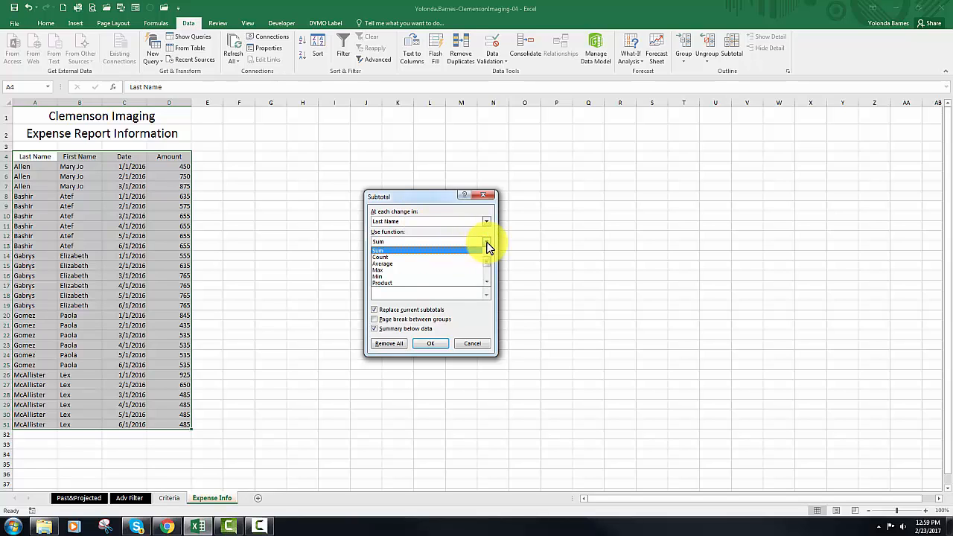
{"action": "left_click", "coordinate": [435, 263]}
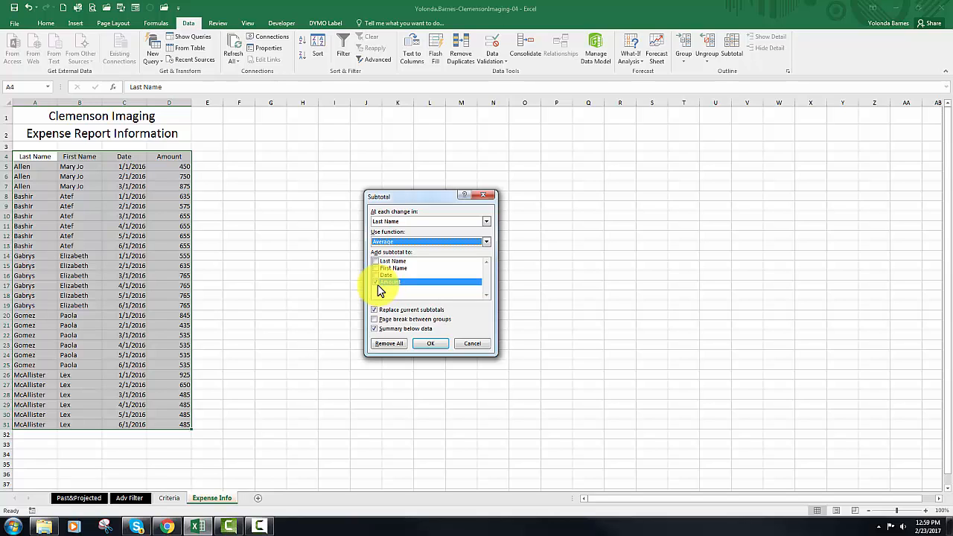
{"action": "left_click", "coordinate": [431, 344]}
{"action": "left_click", "coordinate": [431, 343]}
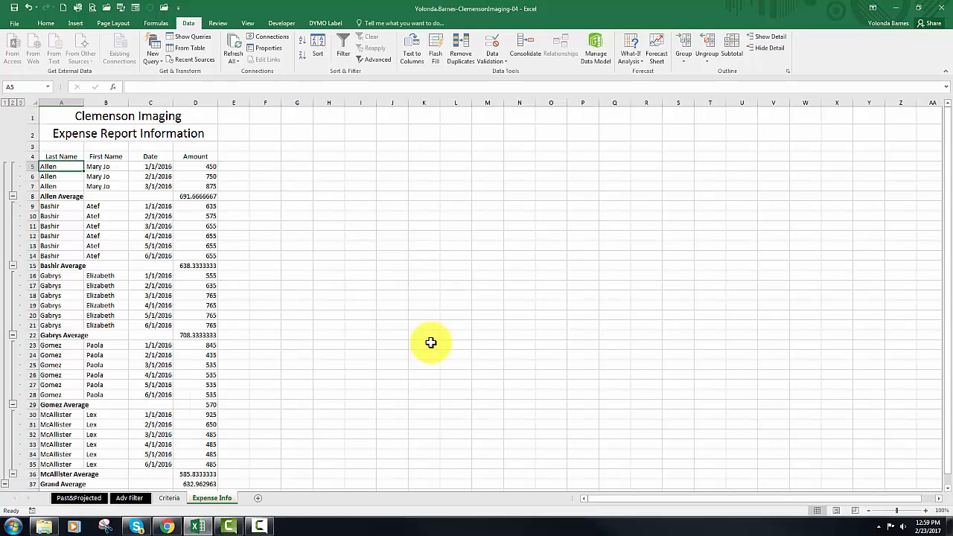
Step: Format column D, the Amount column, as Currency with the $ symbol and 0 decimal places
{"action": "left_click", "coordinate": [199, 102]}
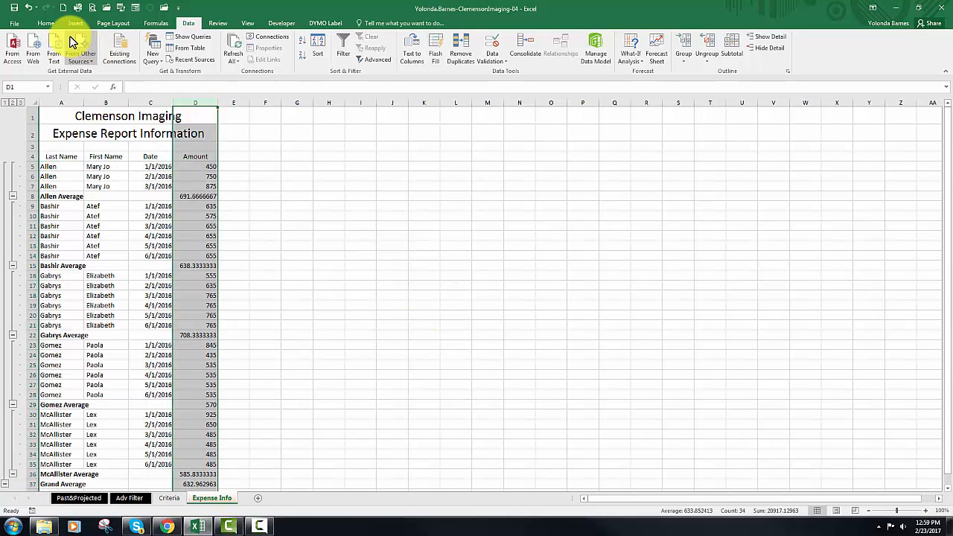
{"action": "left_click", "coordinate": [48, 23]}
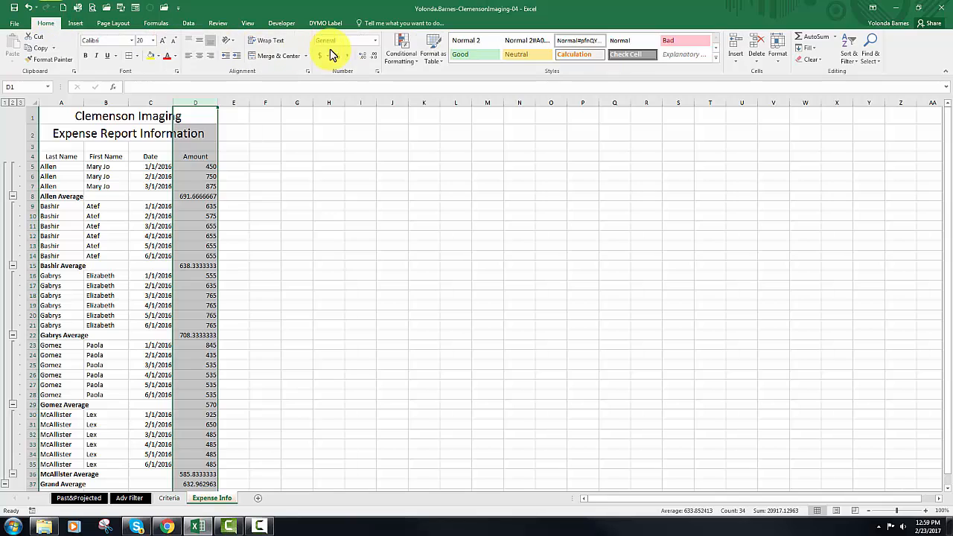
{"action": "left_click", "coordinate": [378, 71]}
{"action": "left_click", "coordinate": [342, 216]}
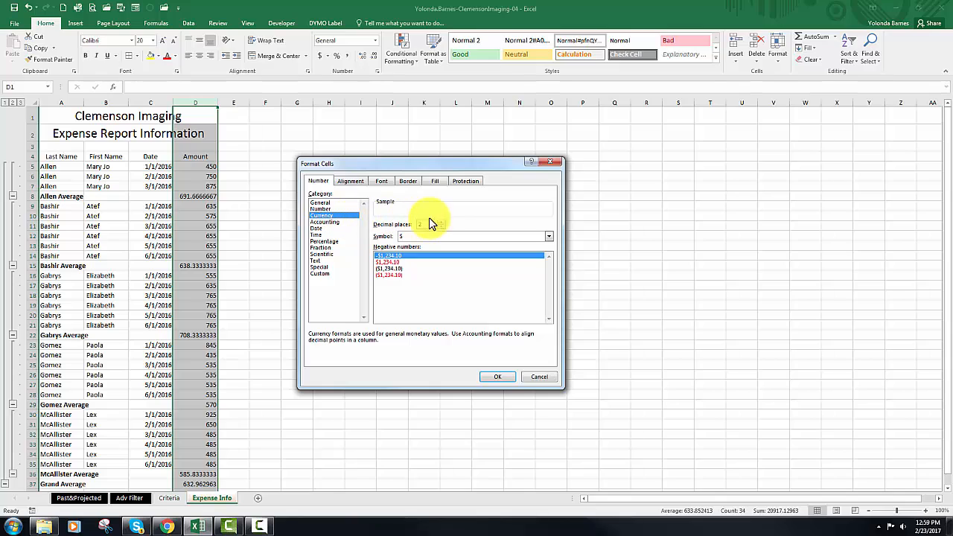
{"action": "left_click", "coordinate": [441, 227]}
{"action": "left_click", "coordinate": [441, 227]}
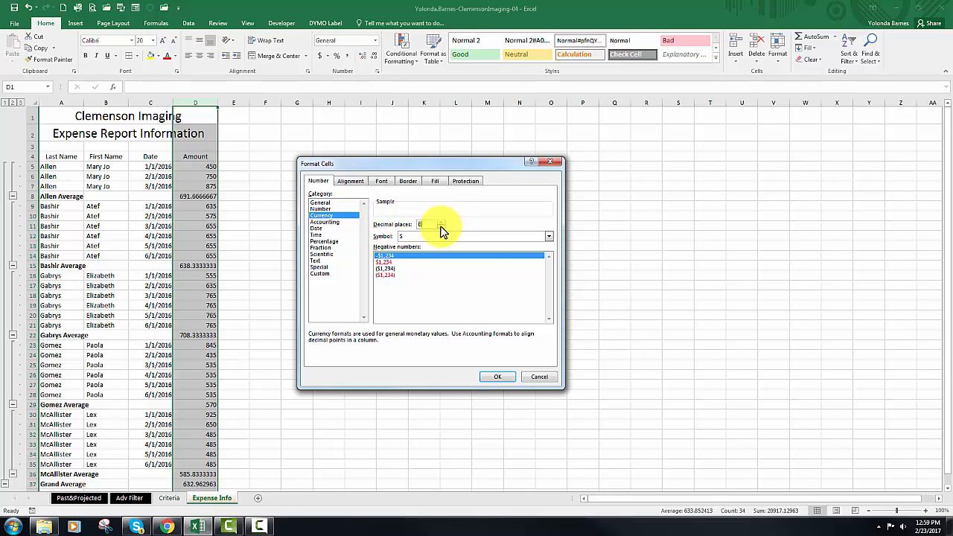
{"action": "left_click", "coordinate": [498, 378]}
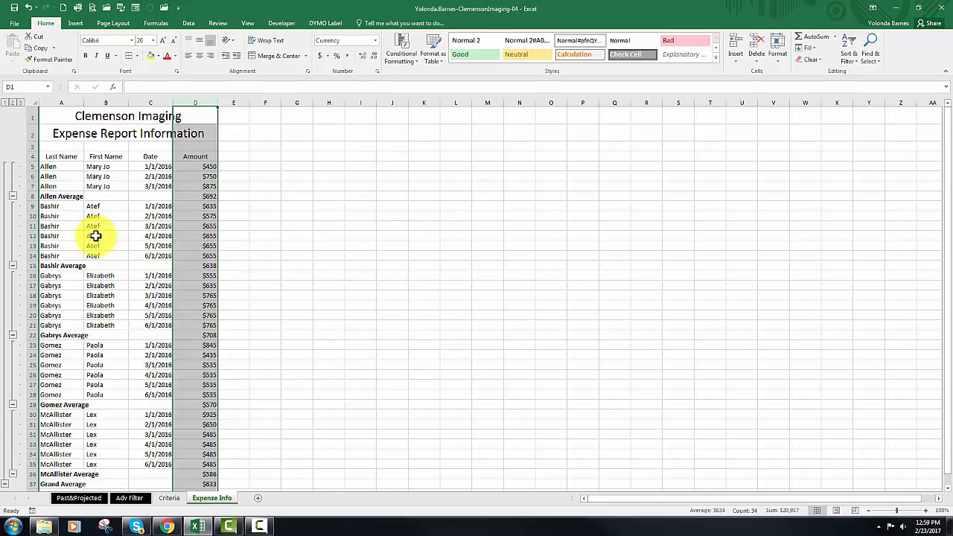
Step: Collapse the detail rows of the first and last employee groups in the subtotal outline
{"action": "left_click", "coordinate": [13, 198]}
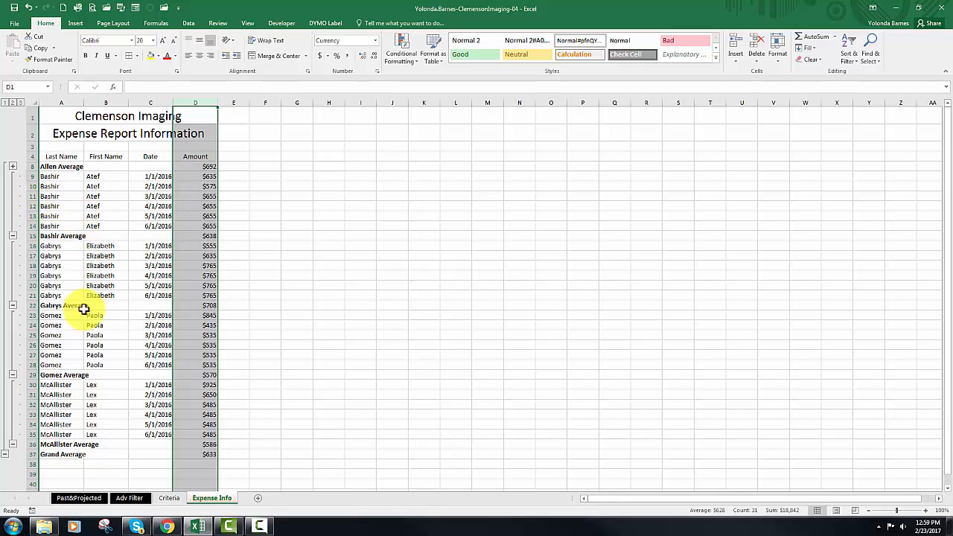
{"action": "left_click", "coordinate": [13, 445]}
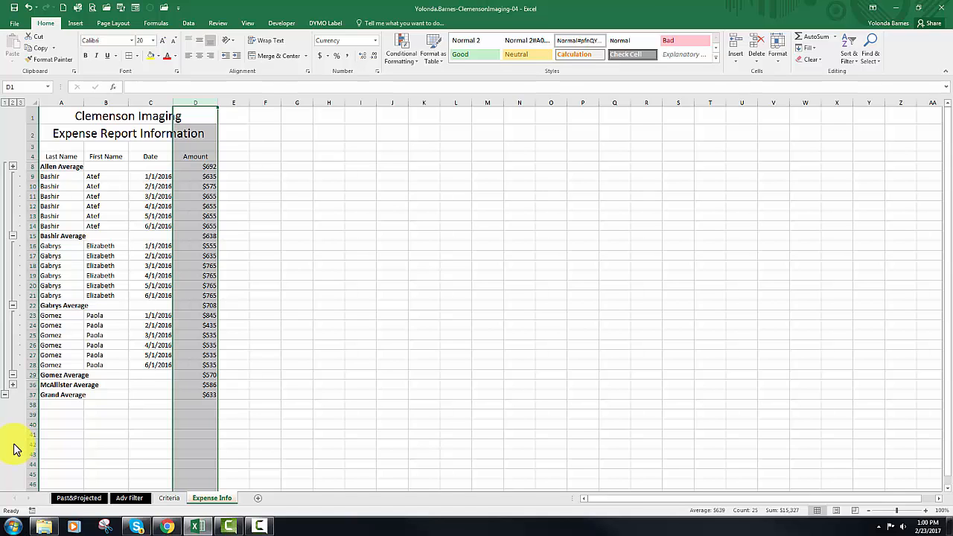
Step: Create a suggested PivotTable from A4:E60 on the Past&Projected sheet, summing employees, total hours and patients by Image
{"action": "left_click", "coordinate": [79, 498]}
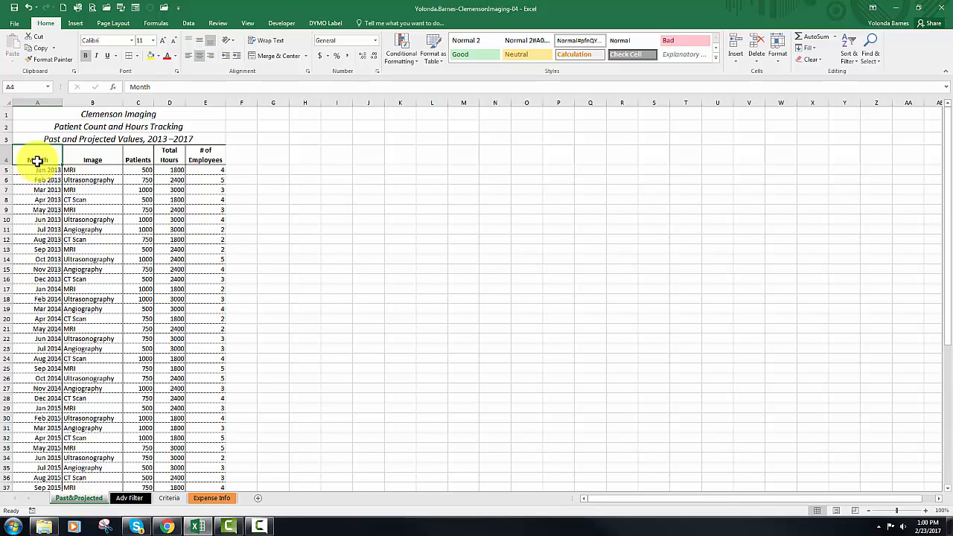
{"action": "left_click_drag", "start_coordinate": [37, 161], "coordinate": [205, 458]}
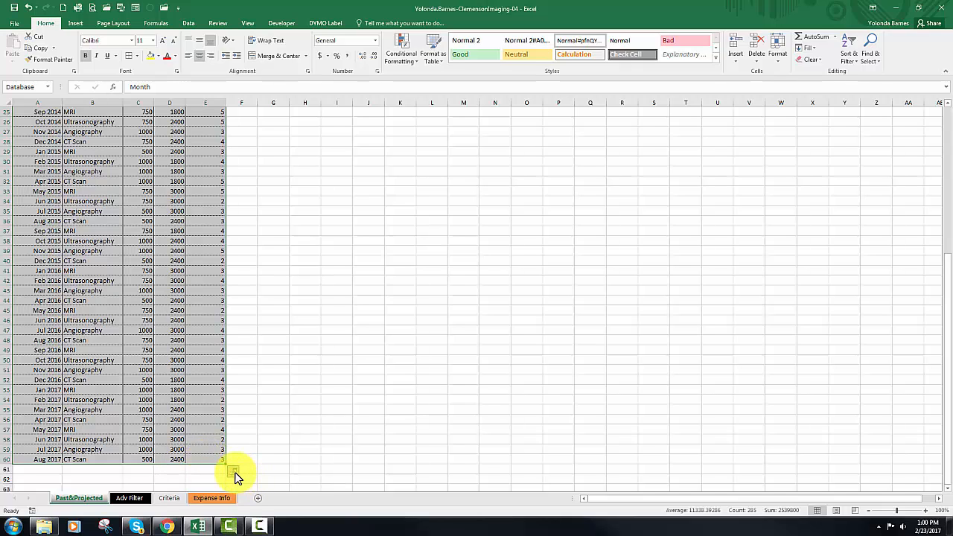
{"action": "left_click", "coordinate": [234, 472]}
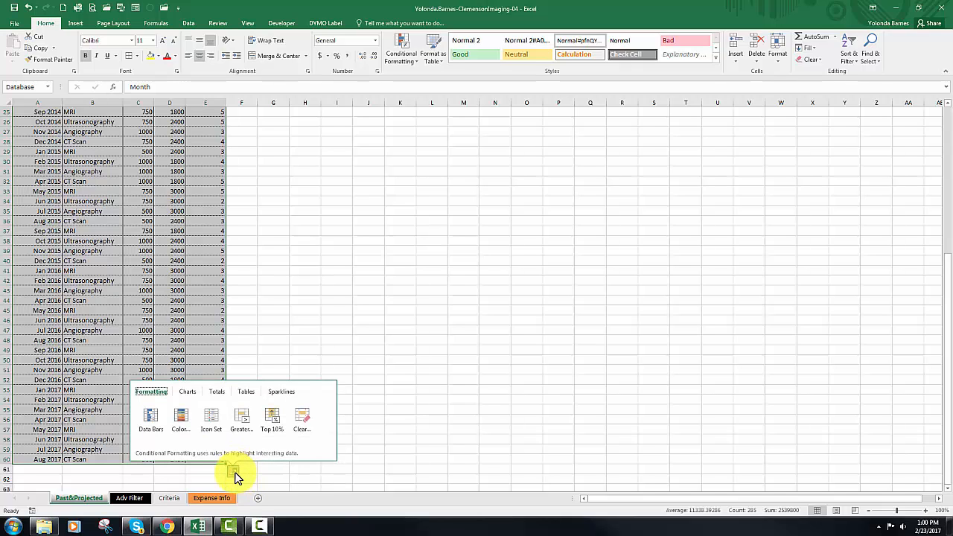
{"action": "left_click", "coordinate": [245, 392]}
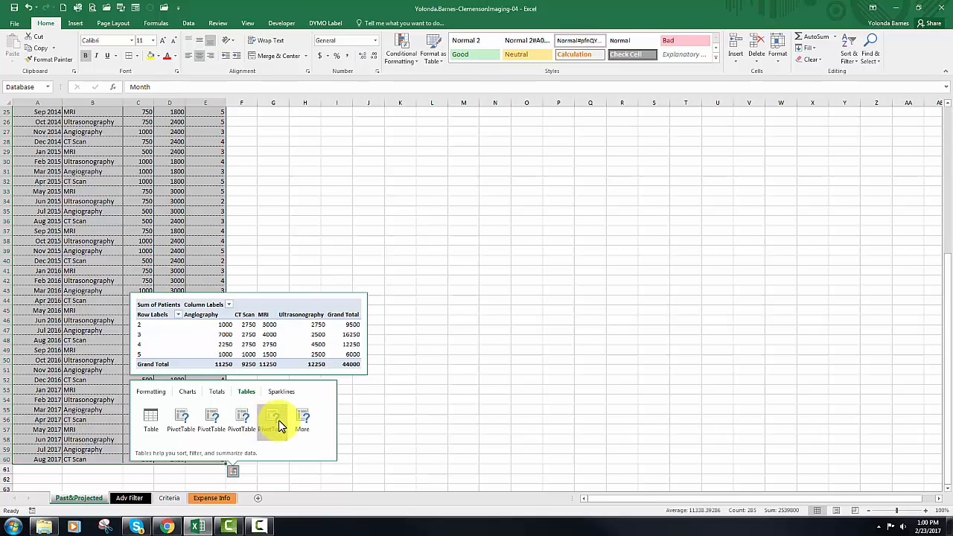
{"action": "left_click", "coordinate": [239, 422]}
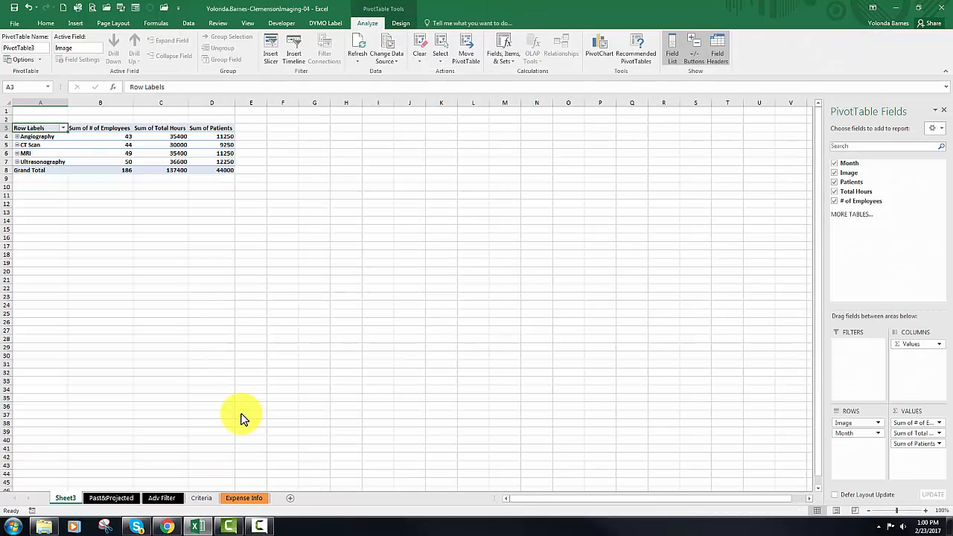
Step: Rename the new PivotTable worksheet as PivotTable
{"action": "double_click", "coordinate": [72, 499]}
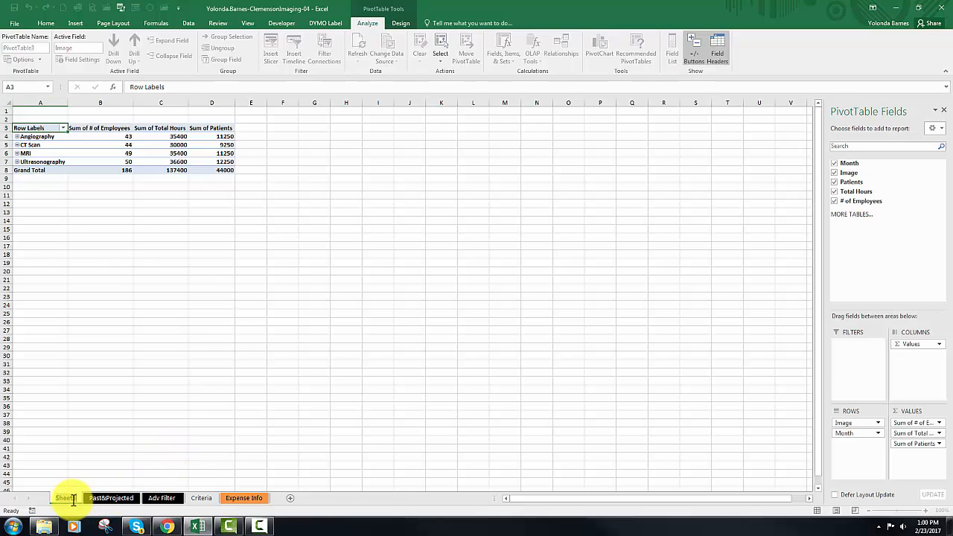
{"action": "type", "text": "P"}
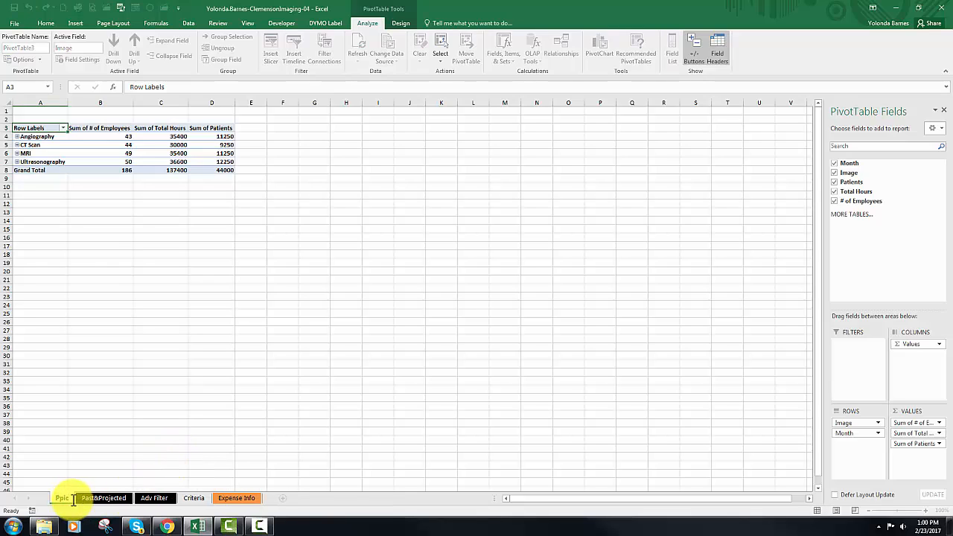
{"action": "type", "text": "iv"}
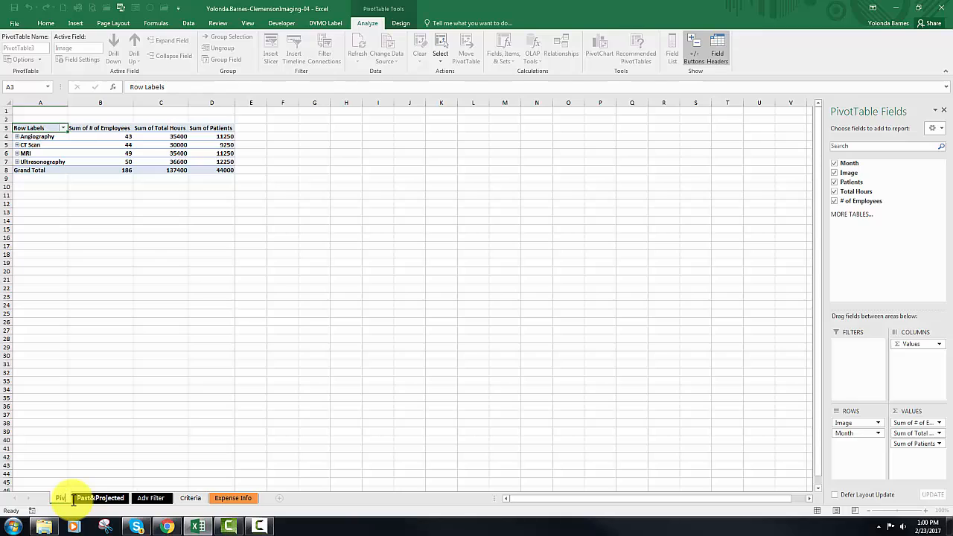
{"action": "type", "text": "otTable"}
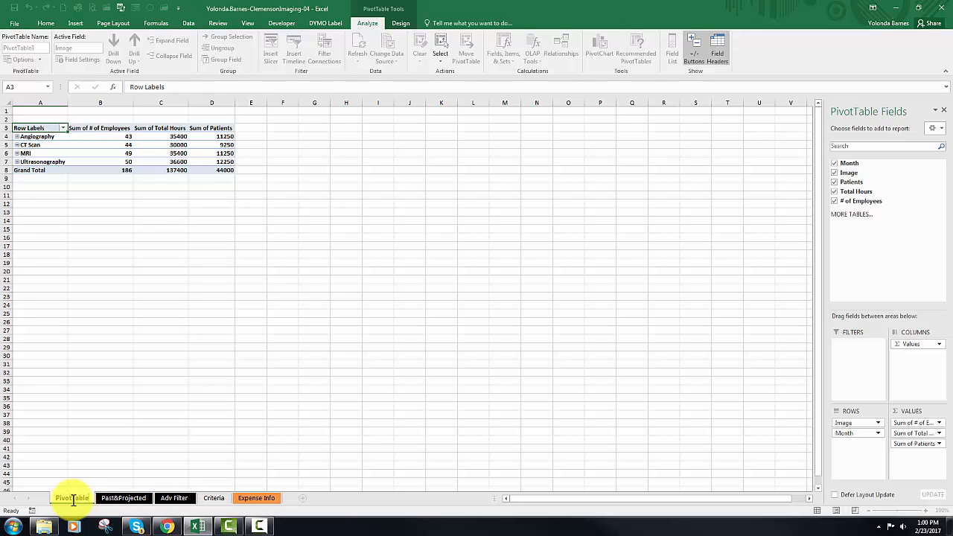
{"action": "key", "text": "Return"}
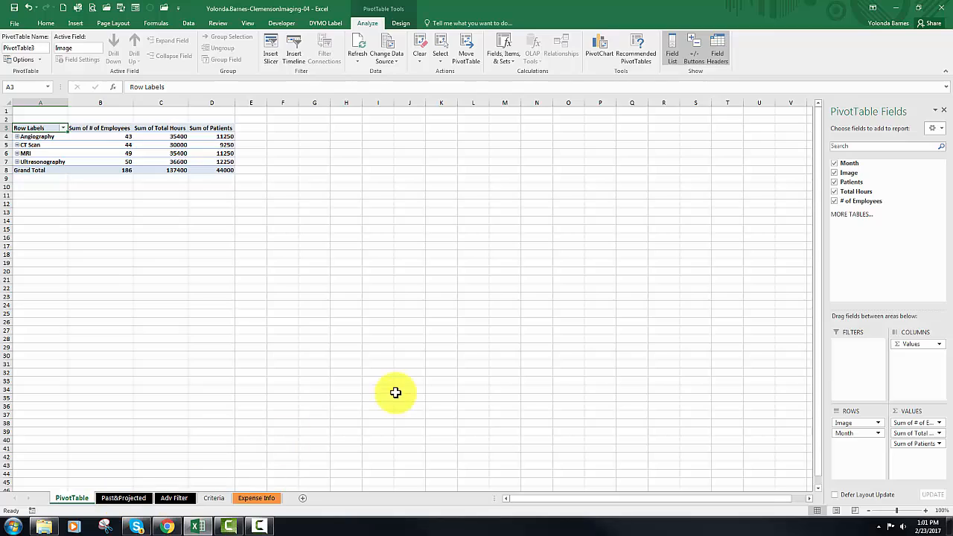
Step: Remove the Month field from the PivotTable's rows, keeping Image as the only row field
{"action": "left_click_drag", "start_coordinate": [844, 422], "coordinate": [844, 434]}
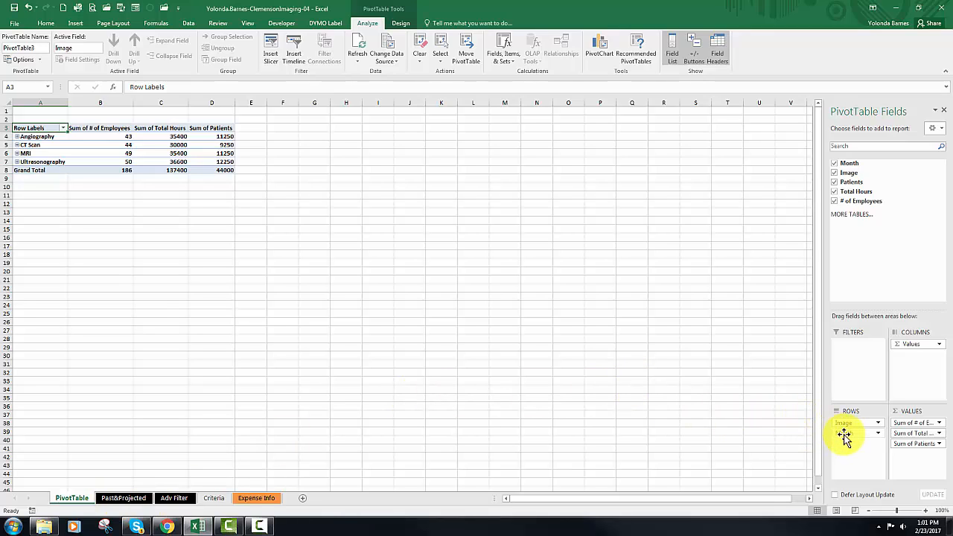
{"action": "left_click_drag", "start_coordinate": [844, 437], "coordinate": [846, 255]}
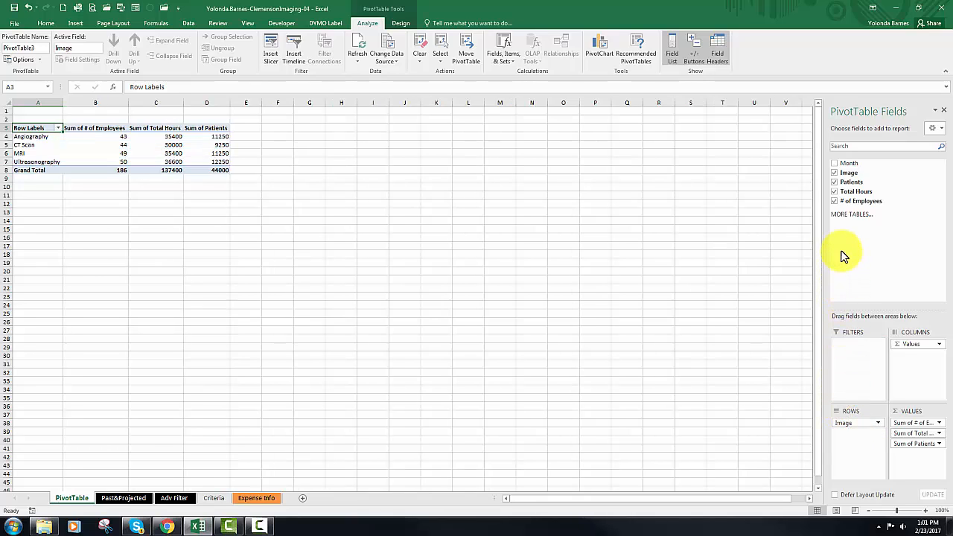
{"action": "left_click_drag", "start_coordinate": [850, 423], "coordinate": [848, 432]}
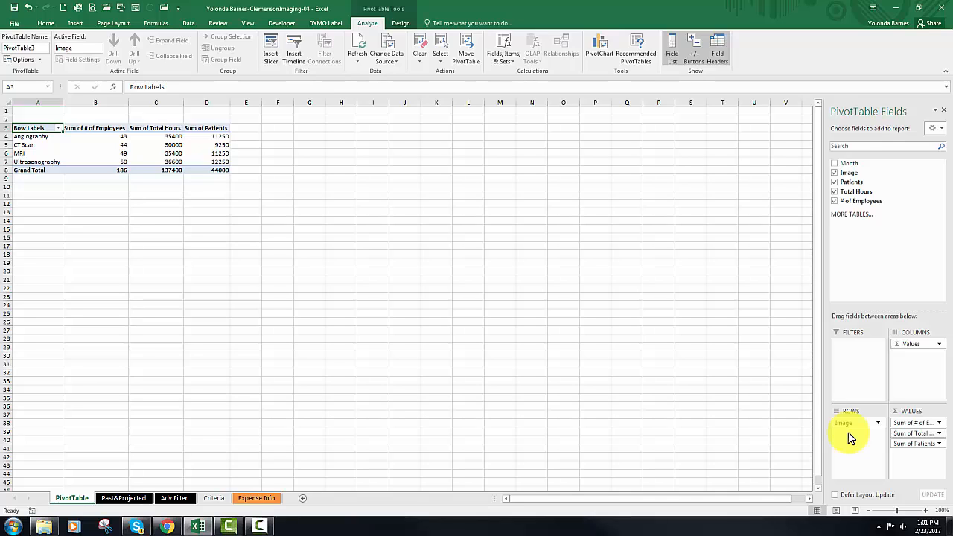
{"action": "left_click_drag", "start_coordinate": [848, 432], "coordinate": [822, 444]}
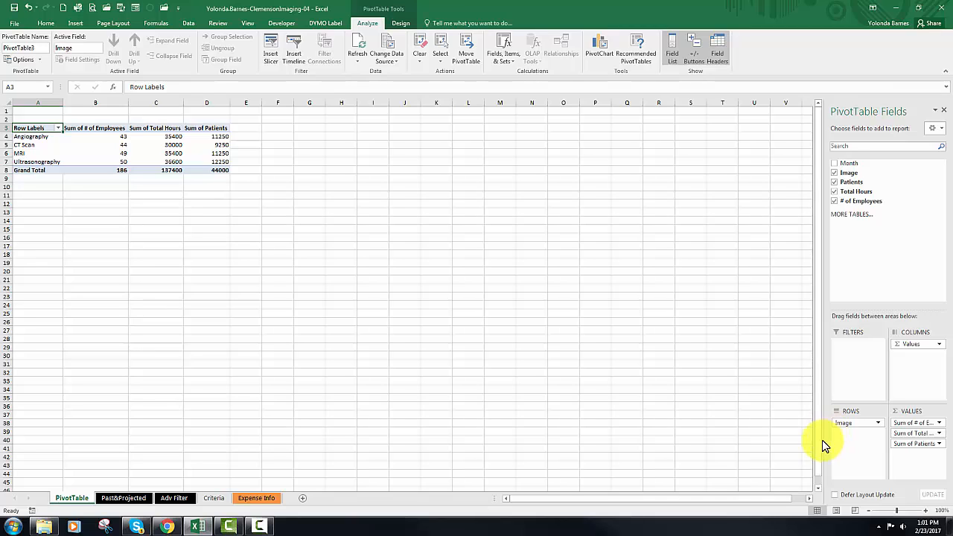
Step: Format the Sum of Total Hours field as Number with the 1000 separator and zero decimal places
{"action": "left_click", "coordinate": [168, 137]}
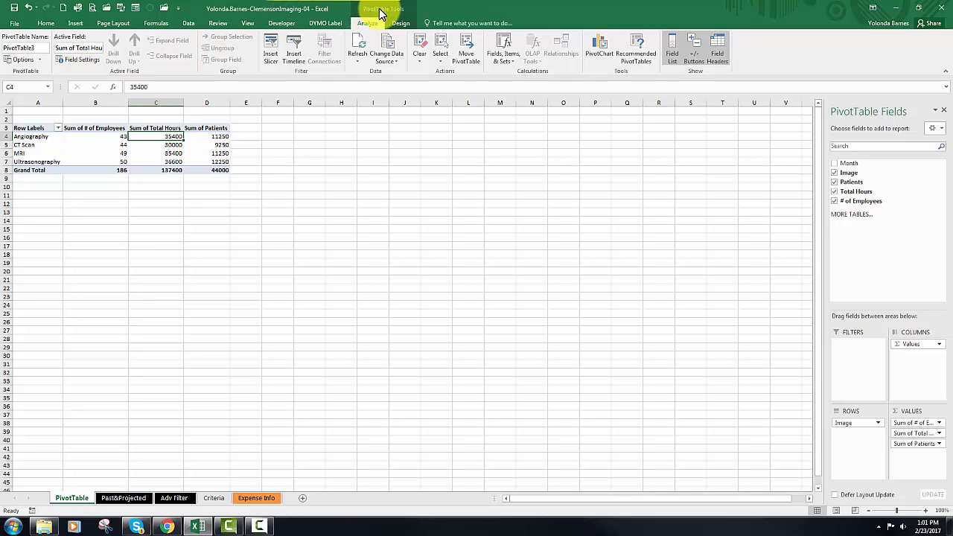
{"action": "left_click", "coordinate": [77, 60]}
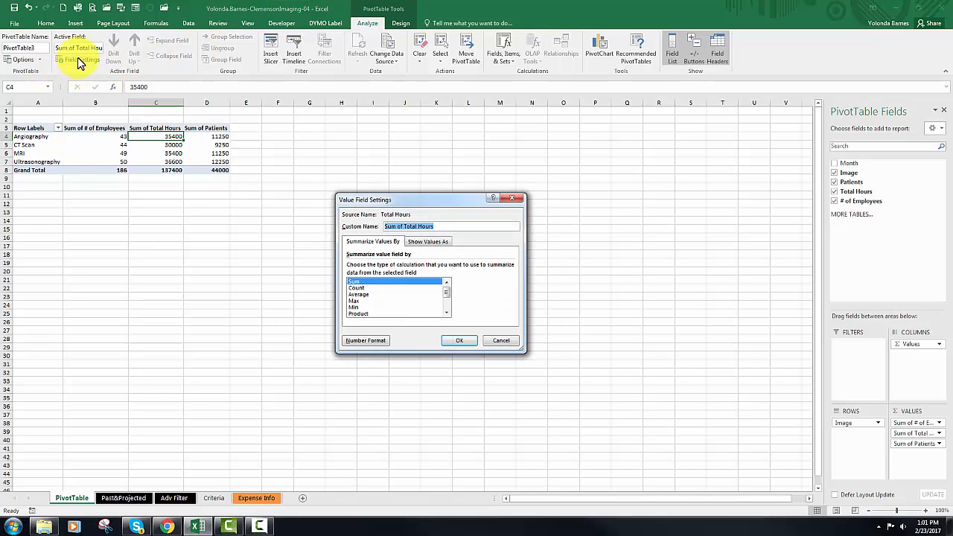
{"action": "left_click", "coordinate": [366, 338]}
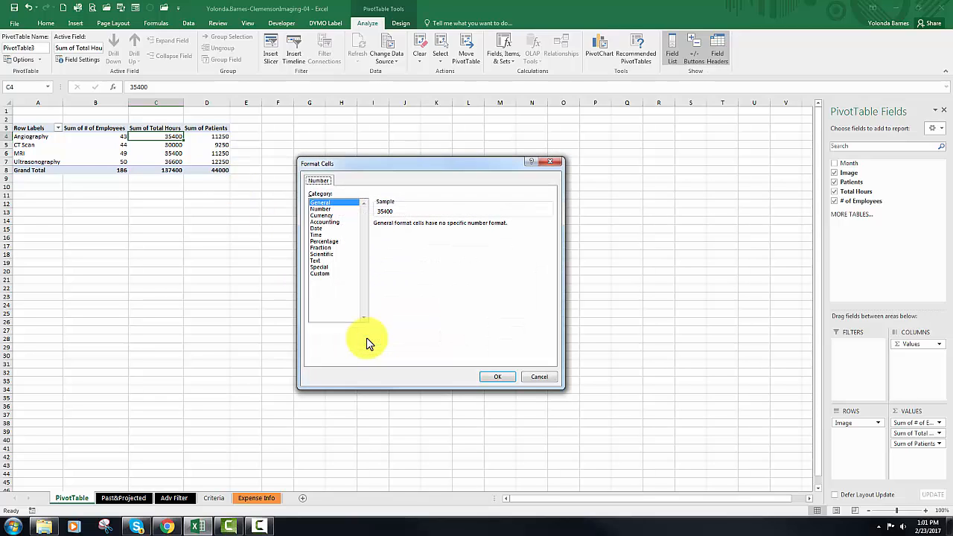
{"action": "left_click", "coordinate": [327, 209]}
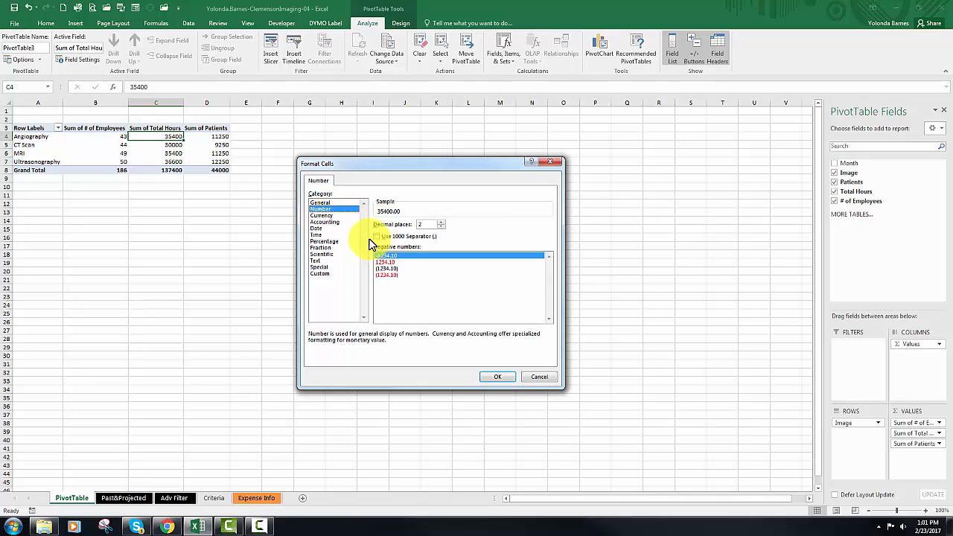
{"action": "left_click", "coordinate": [377, 237]}
{"action": "left_click", "coordinate": [441, 226]}
{"action": "left_click", "coordinate": [440, 226]}
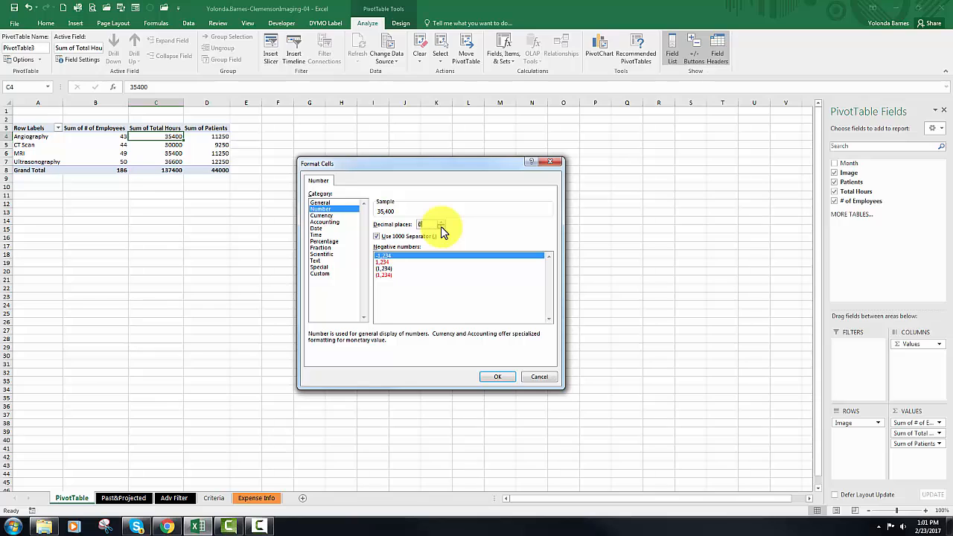
{"action": "left_click", "coordinate": [497, 378]}
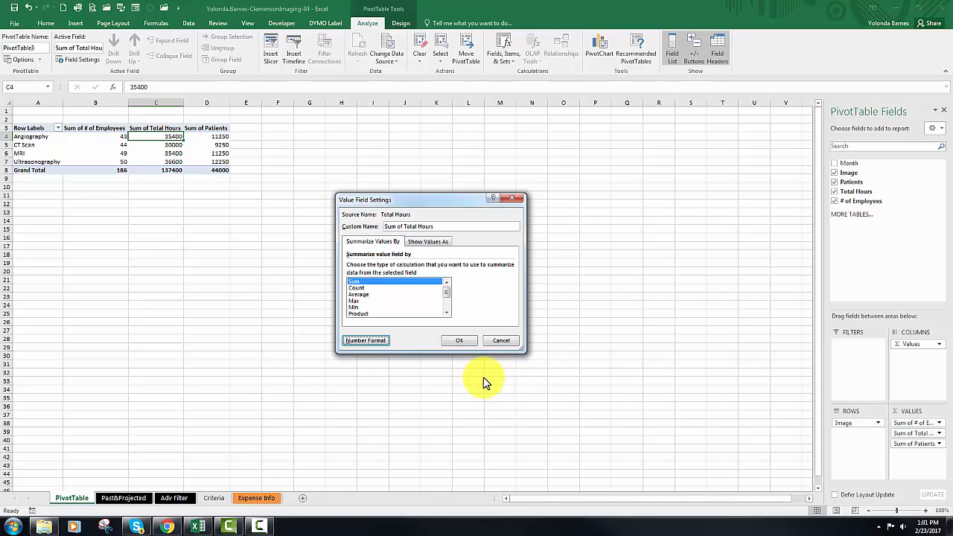
{"action": "left_click", "coordinate": [460, 340]}
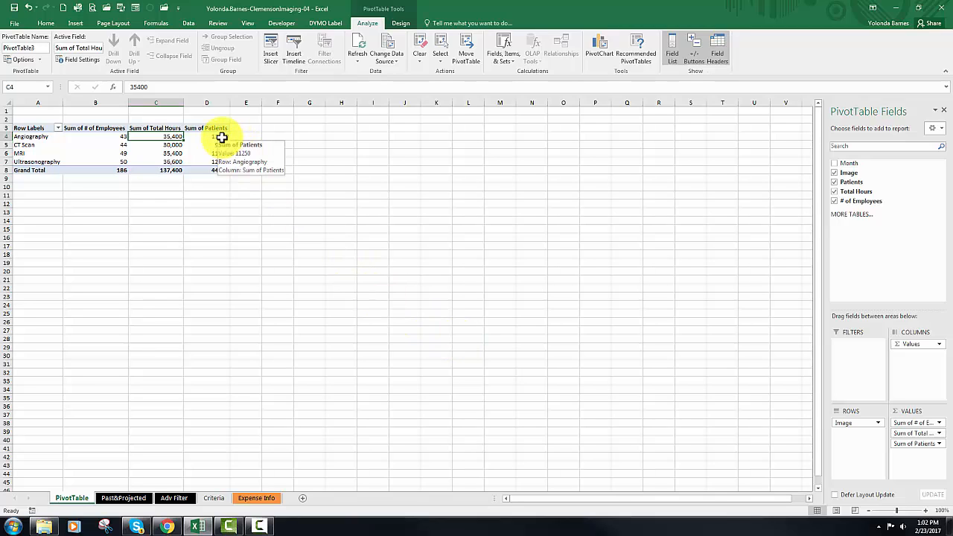
Step: Format the Sum of Patients field as Number with the 1000 separator and zero decimal places
{"action": "left_click", "coordinate": [222, 137]}
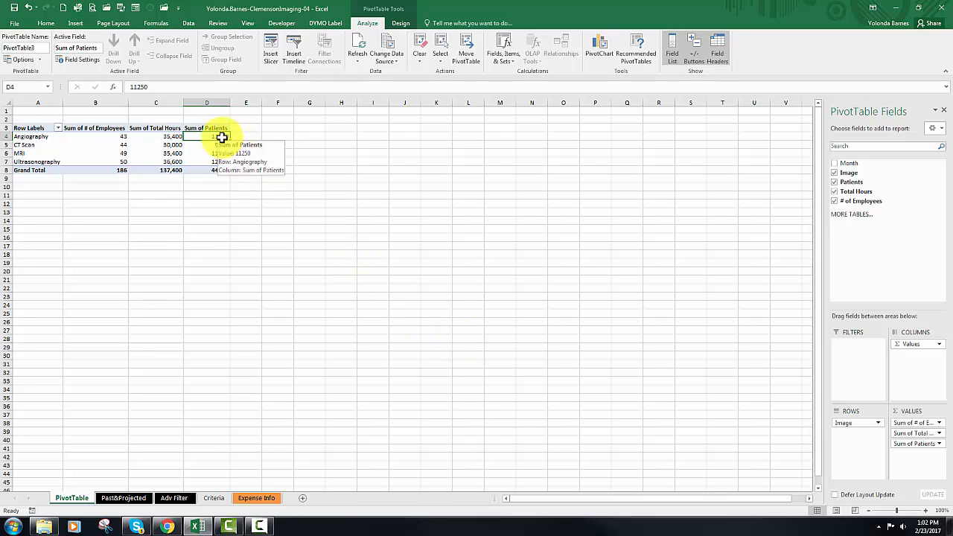
{"action": "left_click", "coordinate": [85, 61]}
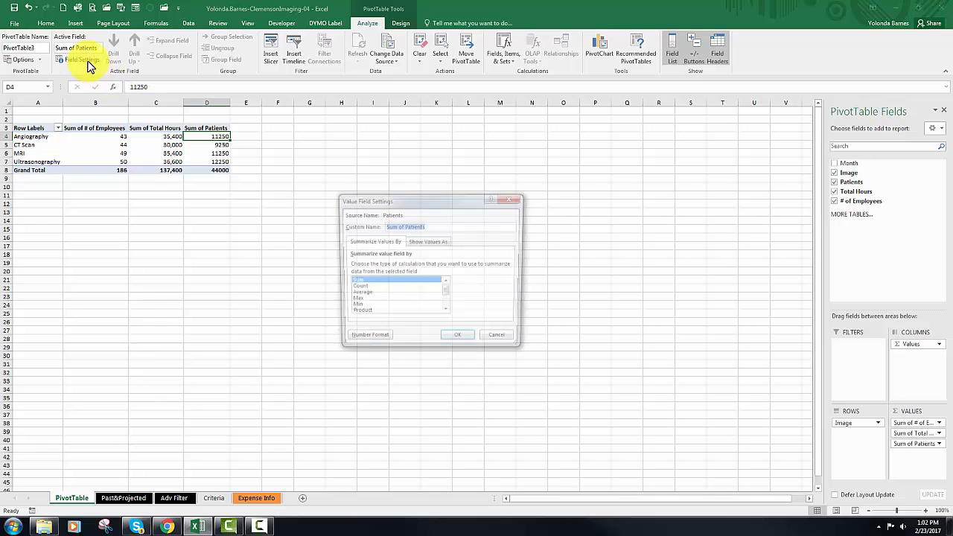
{"action": "left_click", "coordinate": [366, 340]}
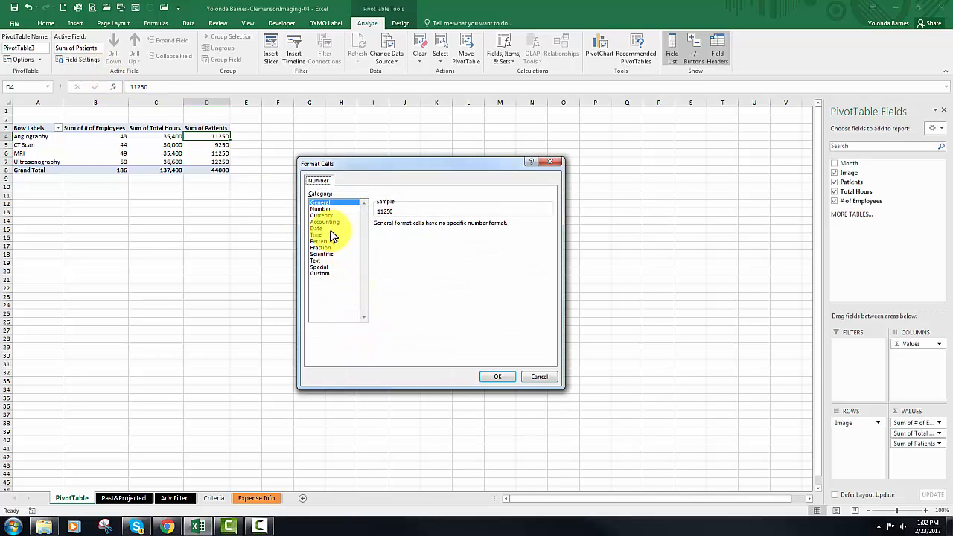
{"action": "left_click", "coordinate": [328, 210]}
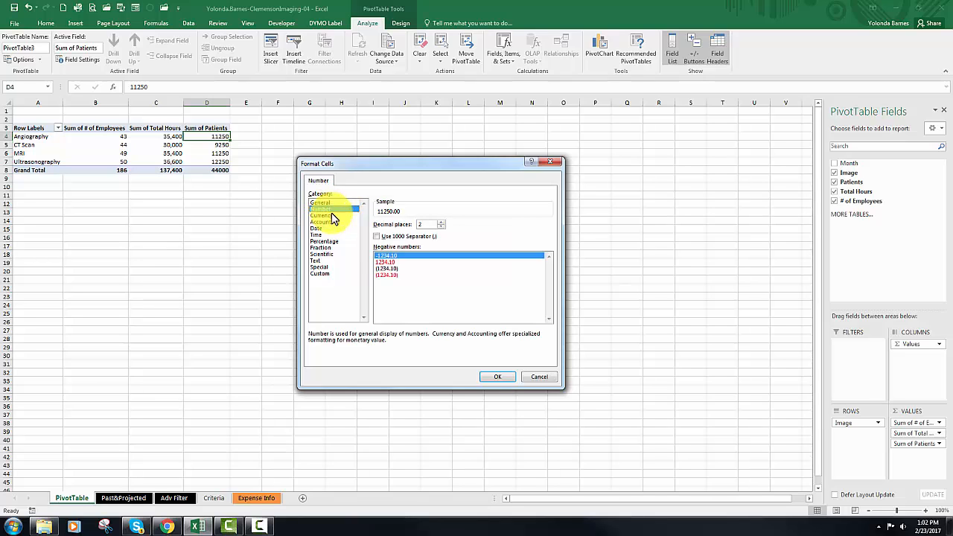
{"action": "left_click", "coordinate": [377, 238]}
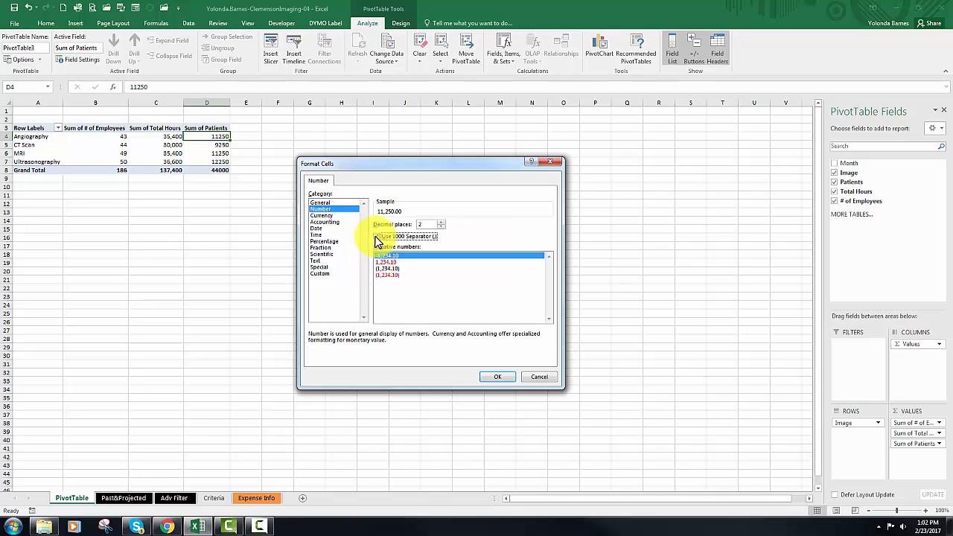
{"action": "left_click", "coordinate": [441, 225]}
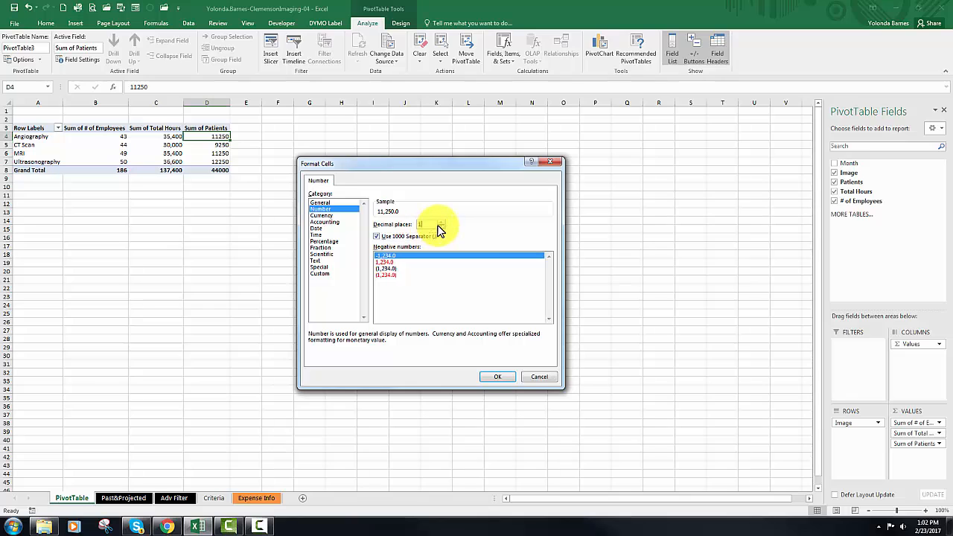
{"action": "left_click", "coordinate": [440, 226]}
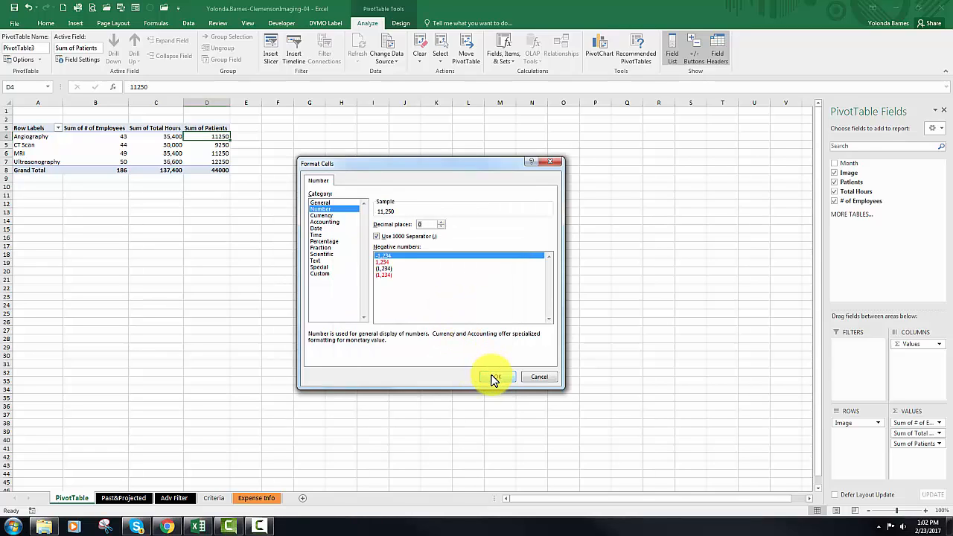
{"action": "left_click", "coordinate": [493, 377]}
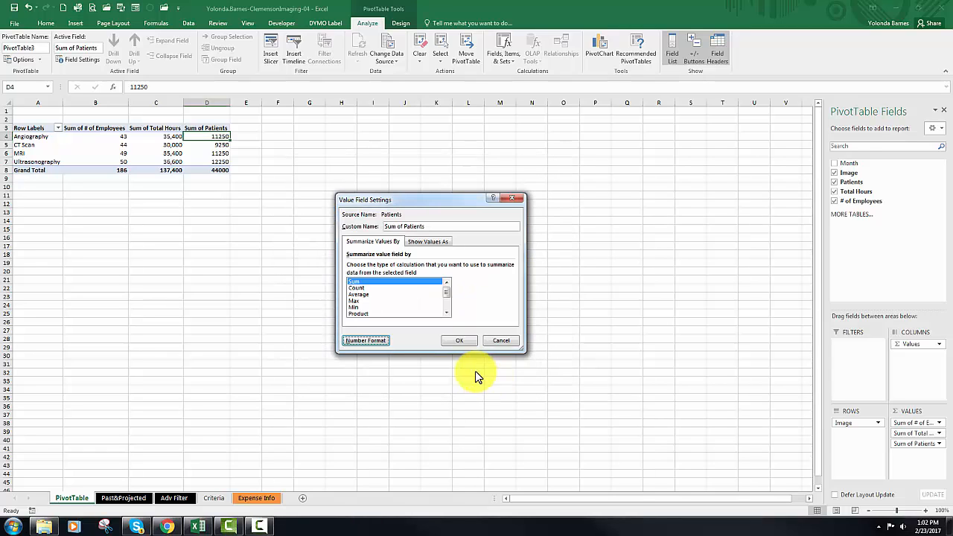
{"action": "left_click", "coordinate": [450, 339]}
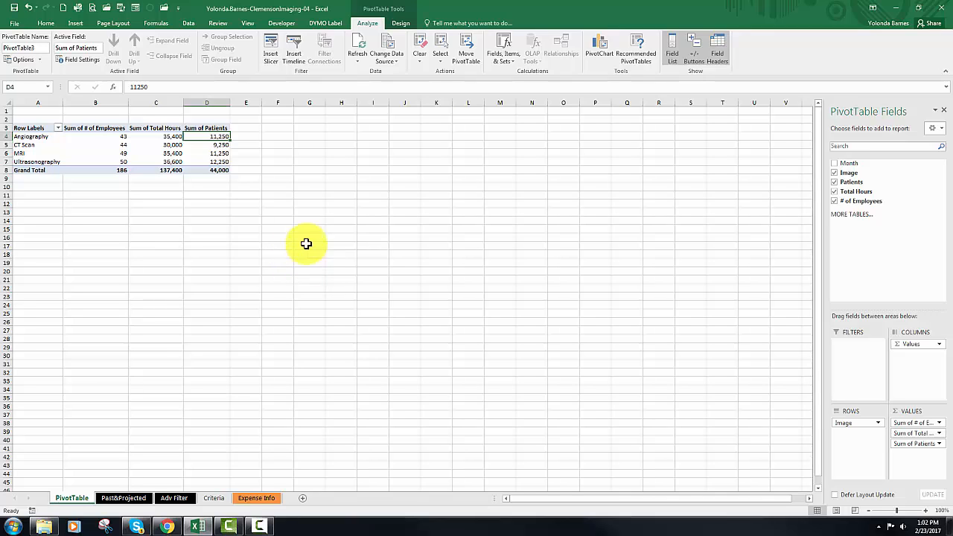
Step: Apply the blue style from the second row of Dark PivotTable styles, with banded rows and banded columns
{"action": "left_click", "coordinate": [392, 23]}
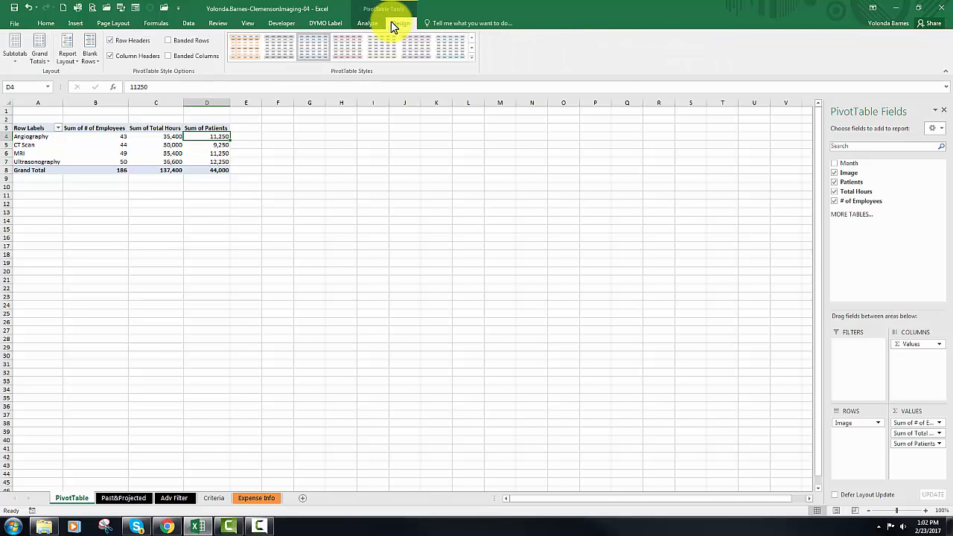
{"action": "left_click", "coordinate": [471, 57]}
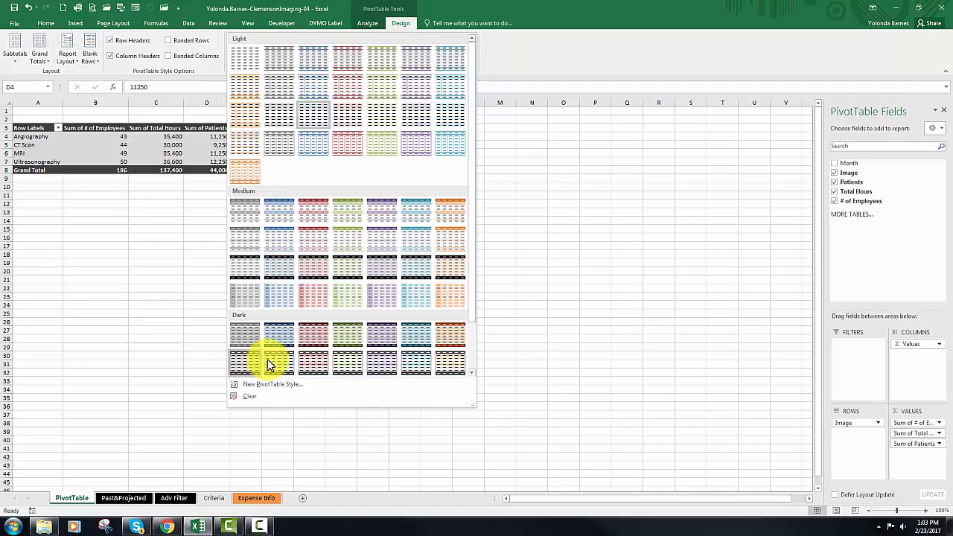
{"action": "left_click", "coordinate": [271, 365]}
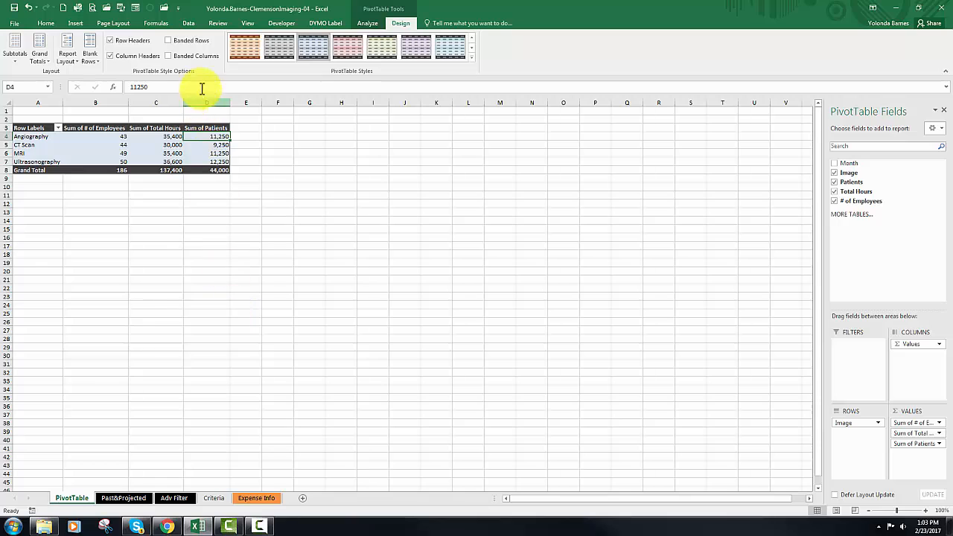
{"action": "left_click", "coordinate": [168, 57]}
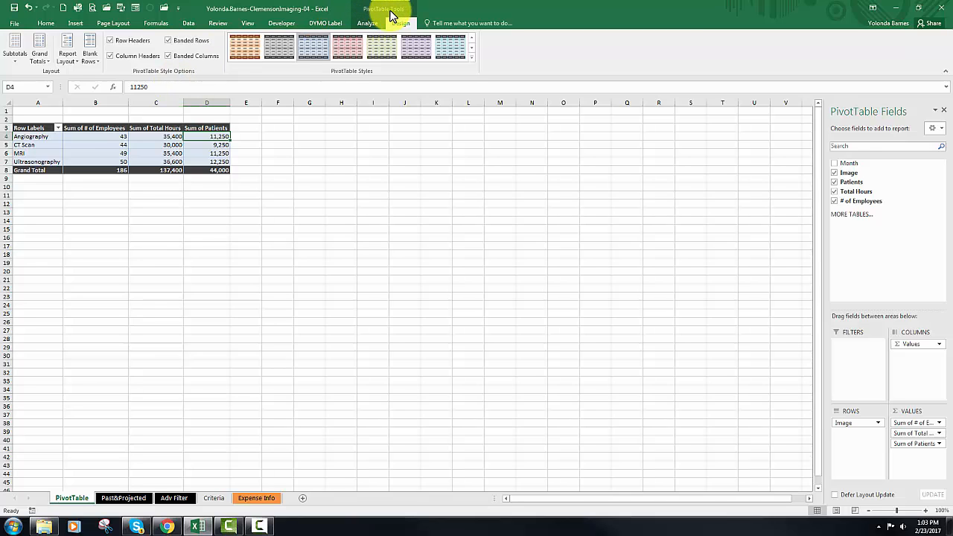
Step: Insert a Stacked Bar PivotChart and fit it to A12:J30 below the PivotTable, about 8.55 by 3.35 inches
{"action": "left_click", "coordinate": [369, 24]}
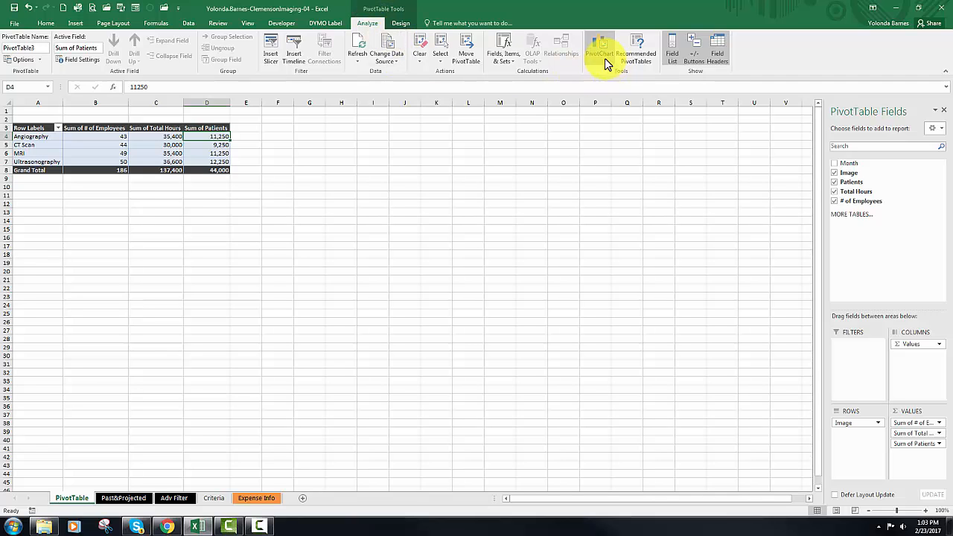
{"action": "left_click", "coordinate": [591, 43]}
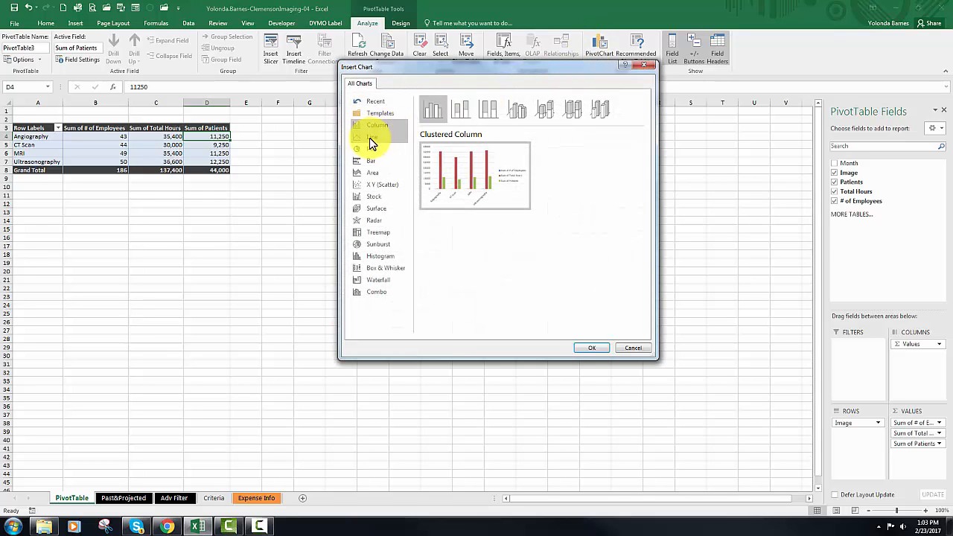
{"action": "left_click", "coordinate": [368, 161]}
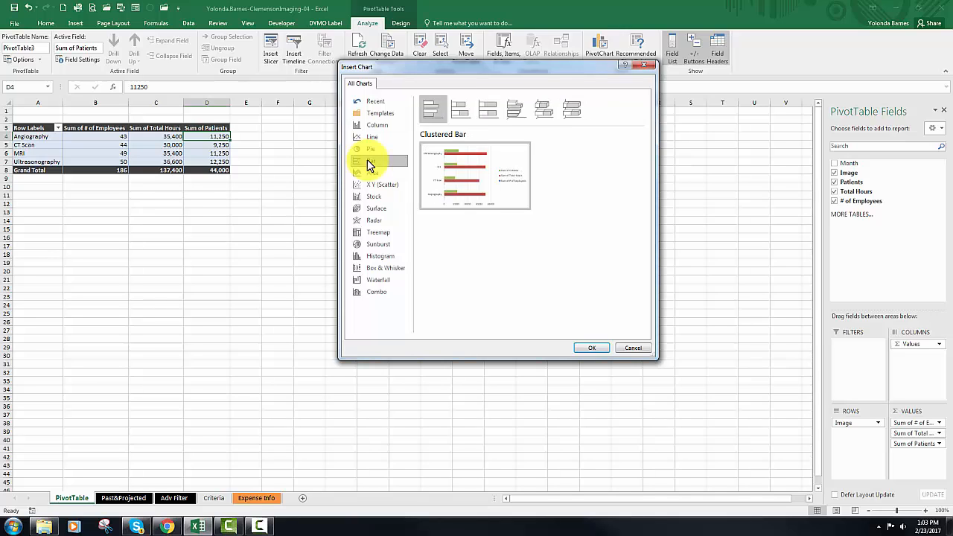
{"action": "left_click", "coordinate": [465, 114]}
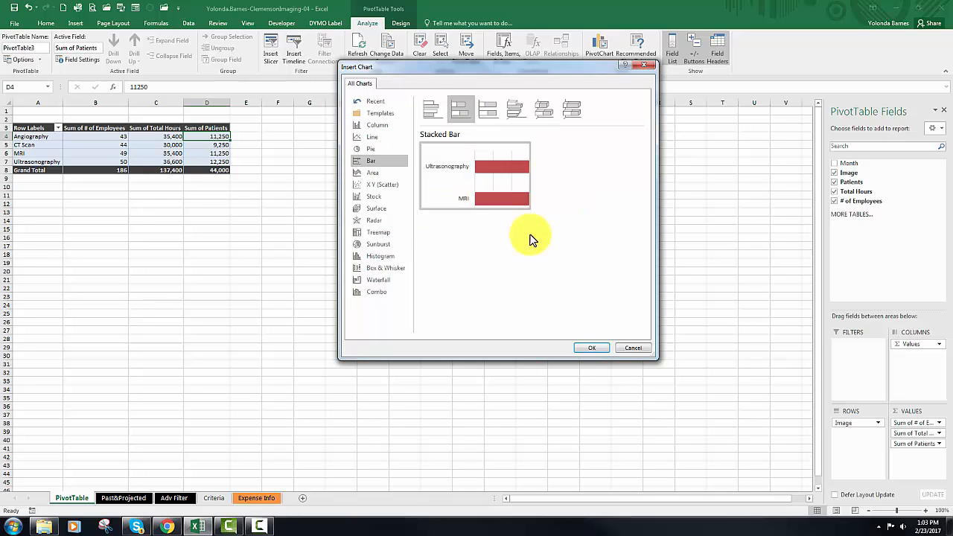
{"action": "left_click", "coordinate": [589, 348]}
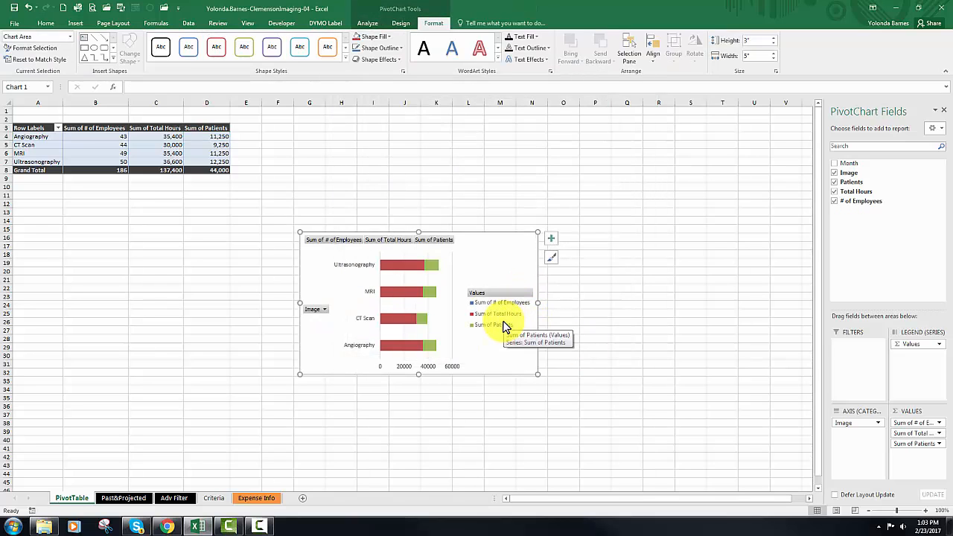
{"action": "left_click_drag", "start_coordinate": [449, 239], "coordinate": [187, 215]}
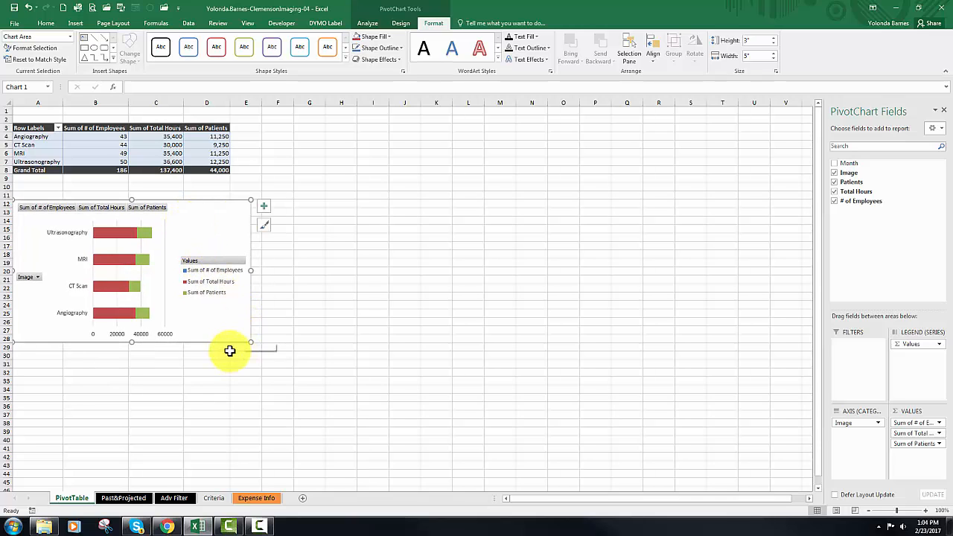
{"action": "mouse_move", "coordinate": [250, 341]}
{"action": "left_mouse_down"}
{"action": "mouse_move", "coordinate": [415, 350]}
{"action": "mouse_move", "coordinate": [421, 377]}
{"action": "mouse_move", "coordinate": [419, 359]}
{"action": "left_mouse_up"}
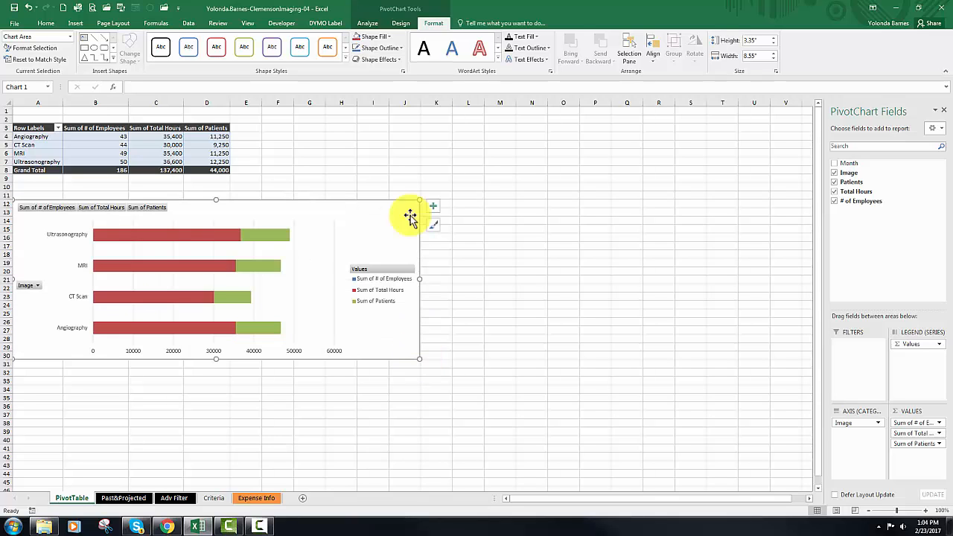
Step: Apply chart Style 8 to the PivotChart and change its colors to the monochromatic blue Color 5
{"action": "left_click", "coordinate": [400, 23]}
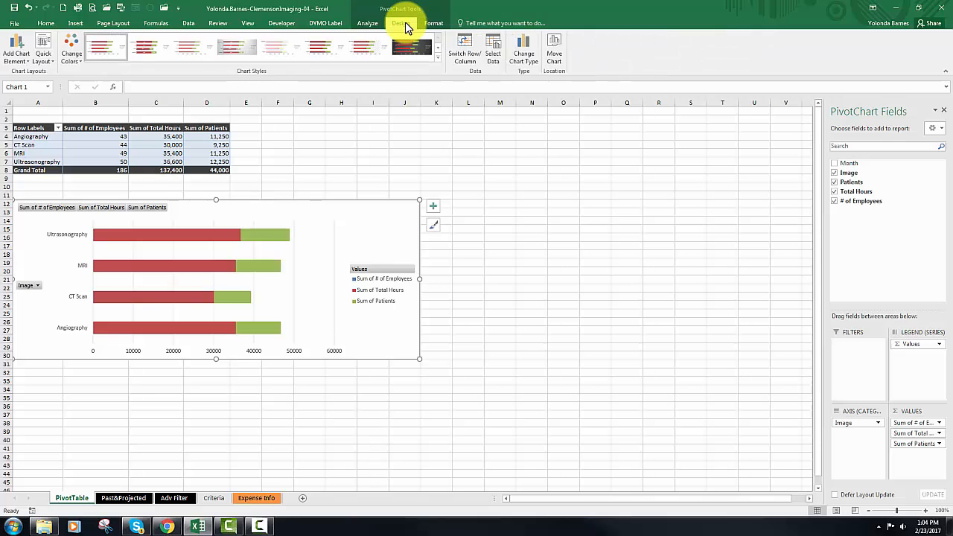
{"action": "left_click", "coordinate": [438, 63]}
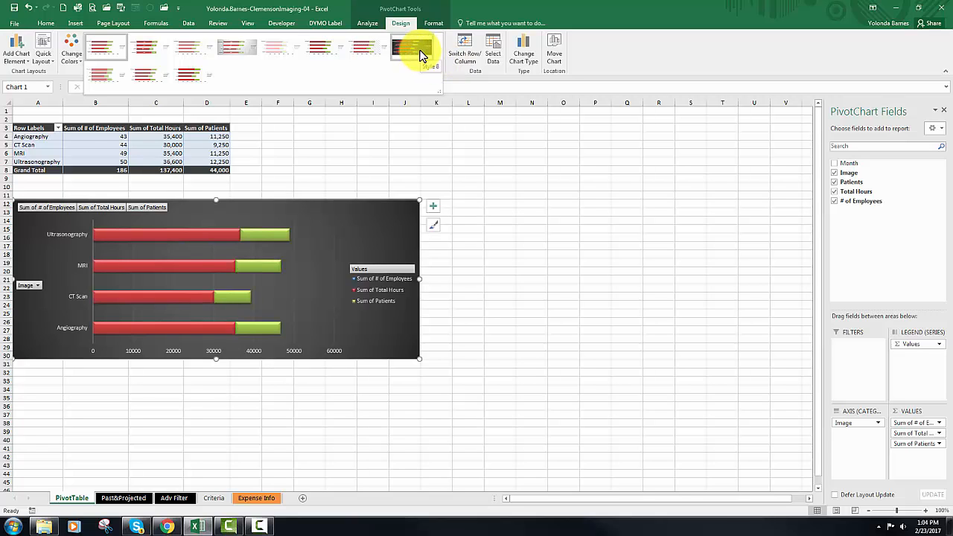
{"action": "left_click", "coordinate": [421, 56]}
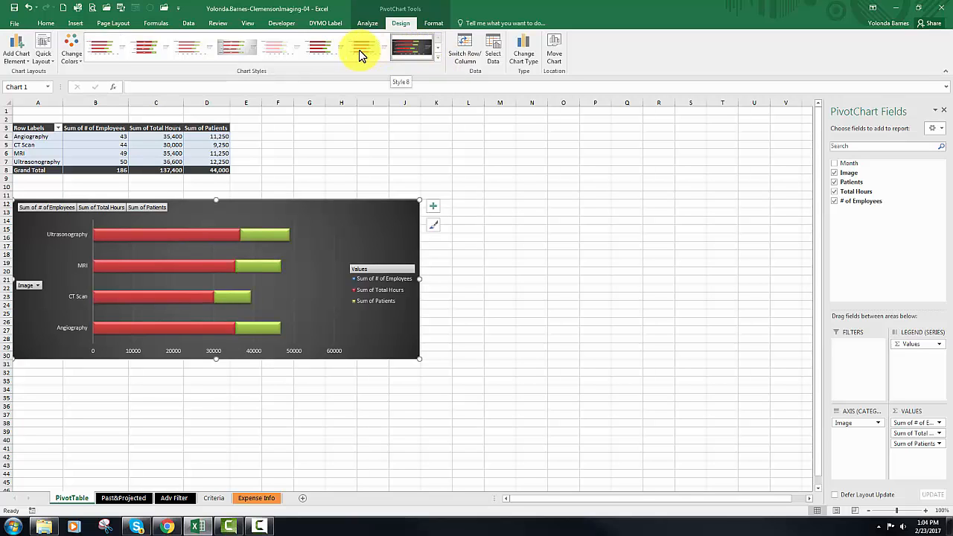
{"action": "left_click", "coordinate": [73, 57]}
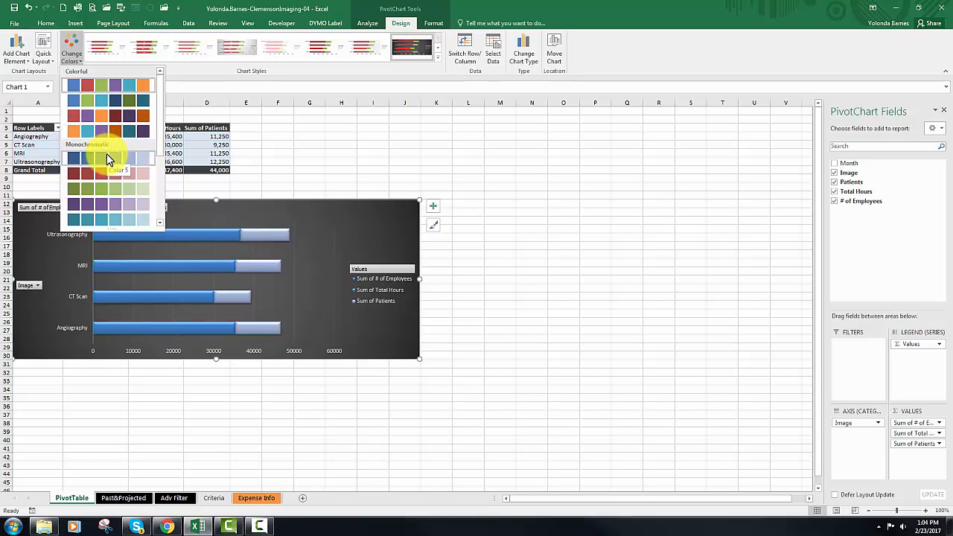
{"action": "left_click", "coordinate": [106, 153]}
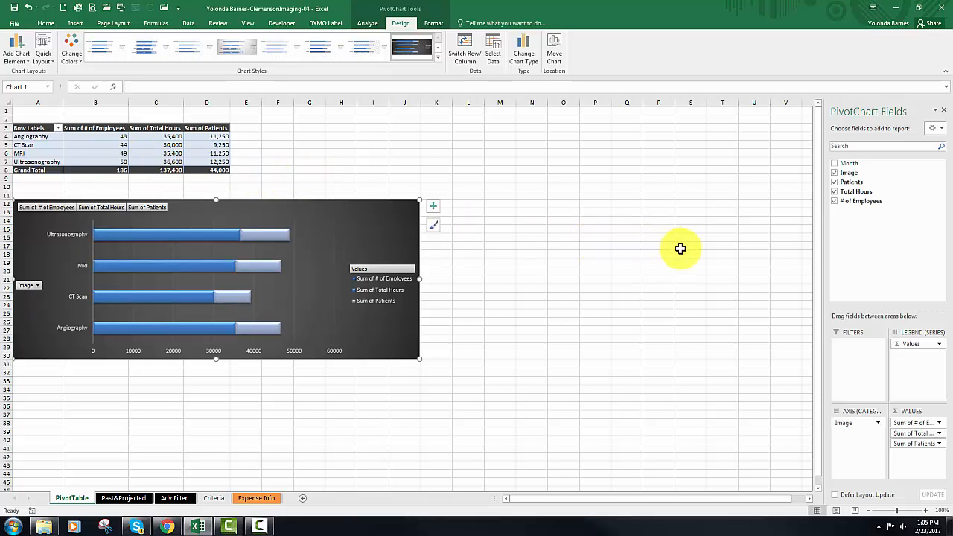
Step: Remove the # of Employees field from the PivotChart and switch to the Adv Filter sheet
{"action": "left_click", "coordinate": [835, 201]}
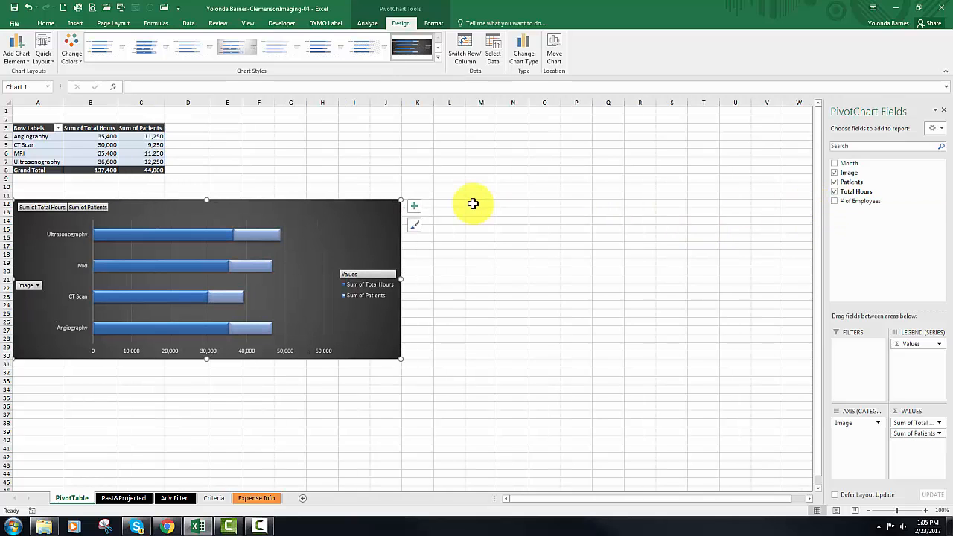
{"action": "left_click", "coordinate": [33, 111]}
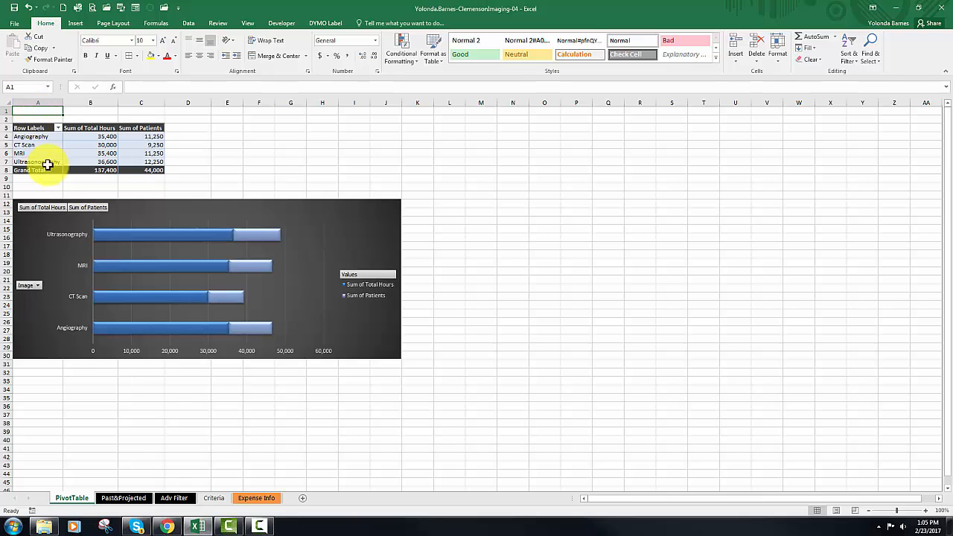
{"action": "left_click", "coordinate": [174, 499]}
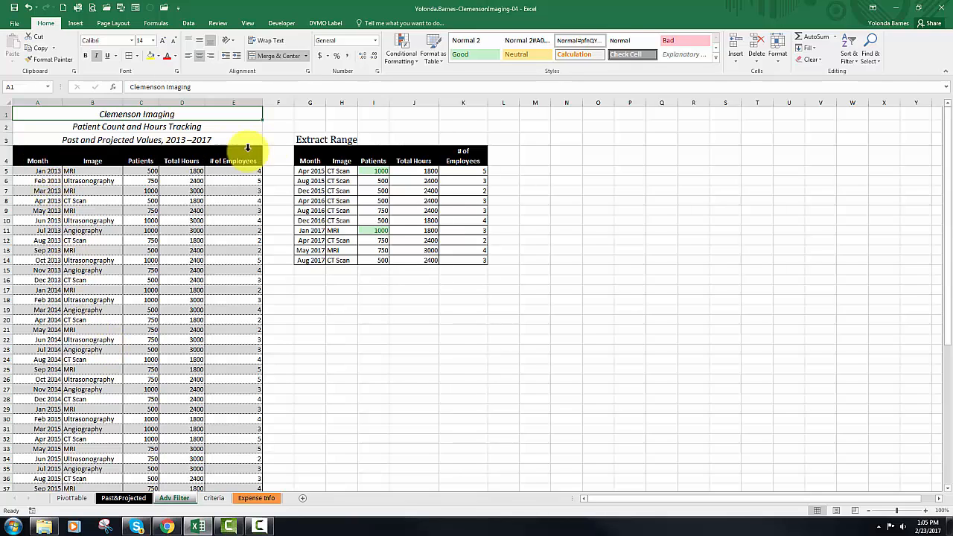
Step: Copy the extract range table G4:K14, including its header row, on the Adv Filter sheet
{"action": "left_click", "coordinate": [320, 156]}
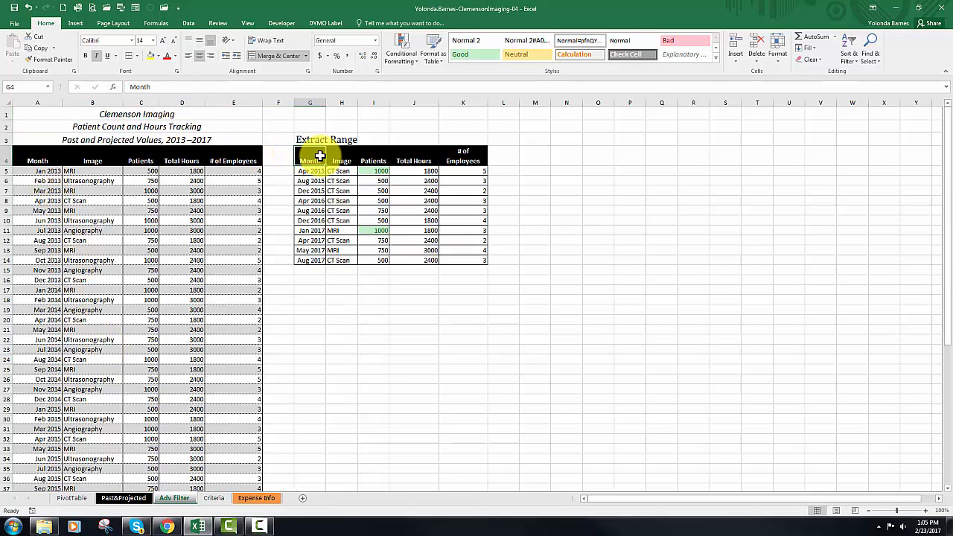
{"action": "left_click_drag", "start_coordinate": [319, 156], "coordinate": [458, 261]}
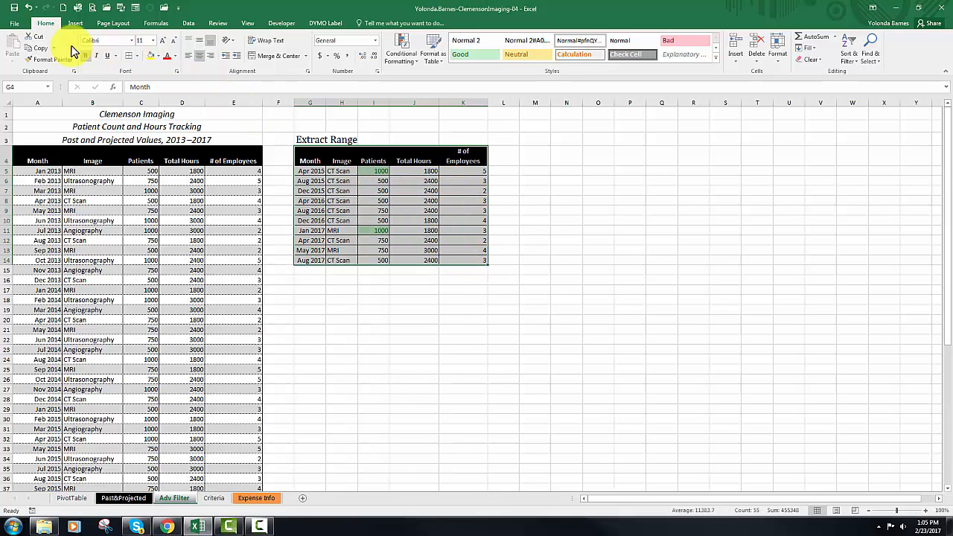
{"action": "left_click", "coordinate": [31, 47]}
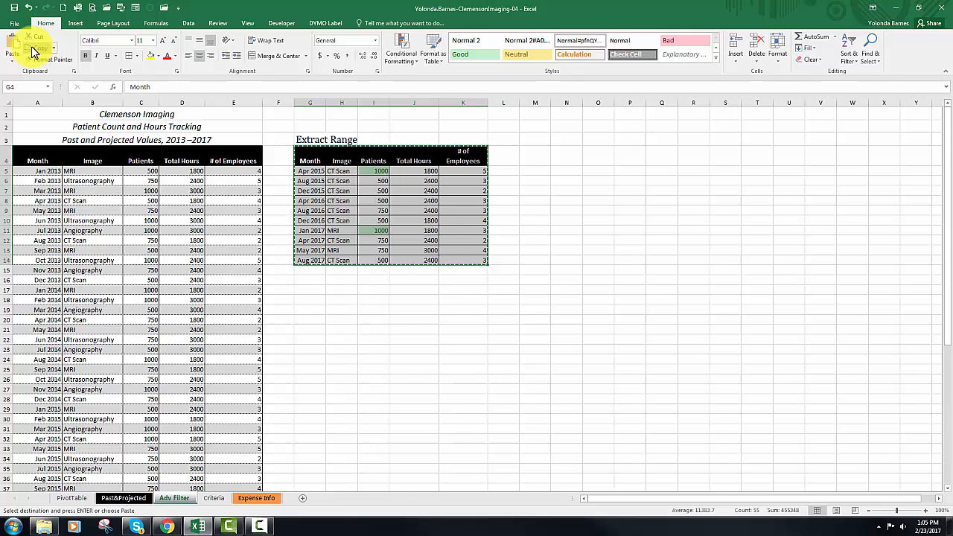
Step: Open the ClemensonImaging-04 Word document from the EX2016-GuidedProject-4-3-Resources folder and enable editing
{"action": "left_click", "coordinate": [43, 527]}
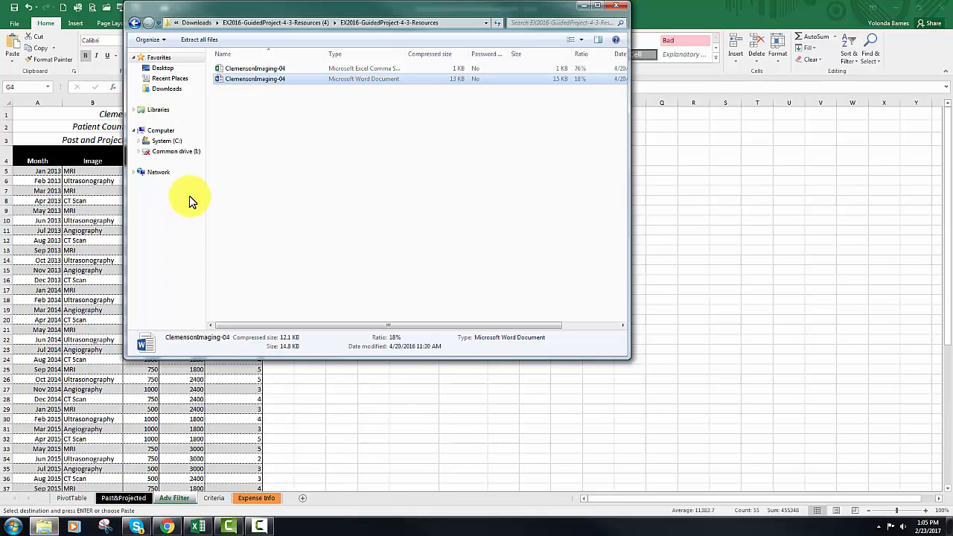
{"action": "double_click", "coordinate": [248, 79]}
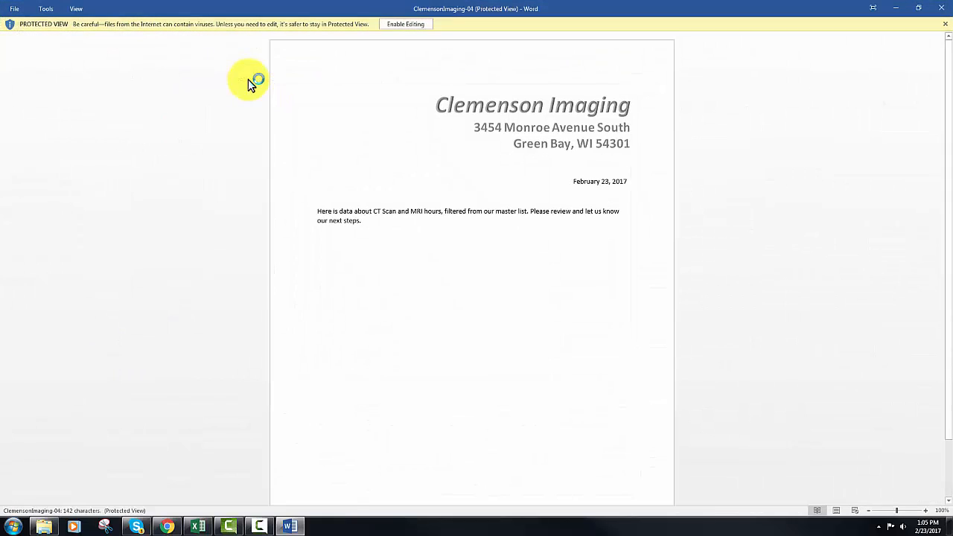
{"action": "left_click", "coordinate": [415, 24]}
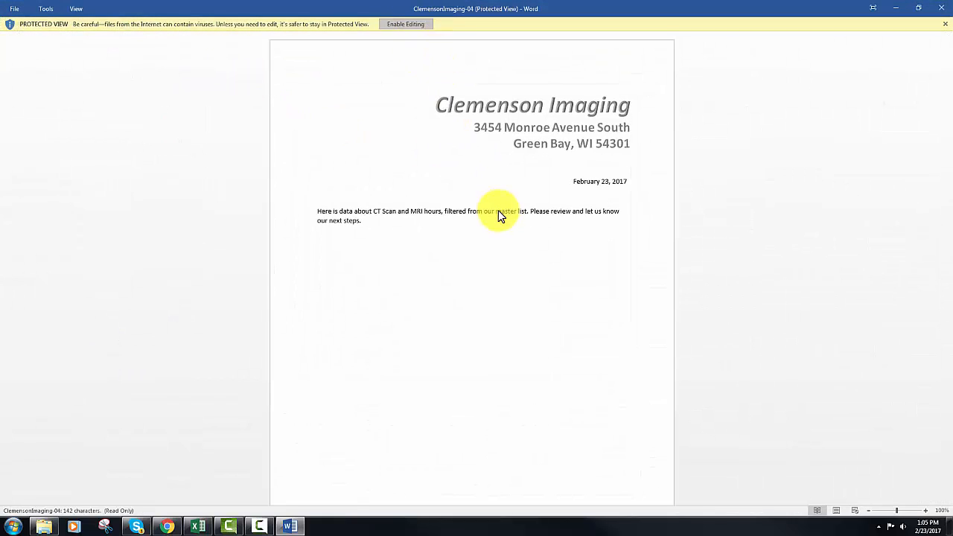